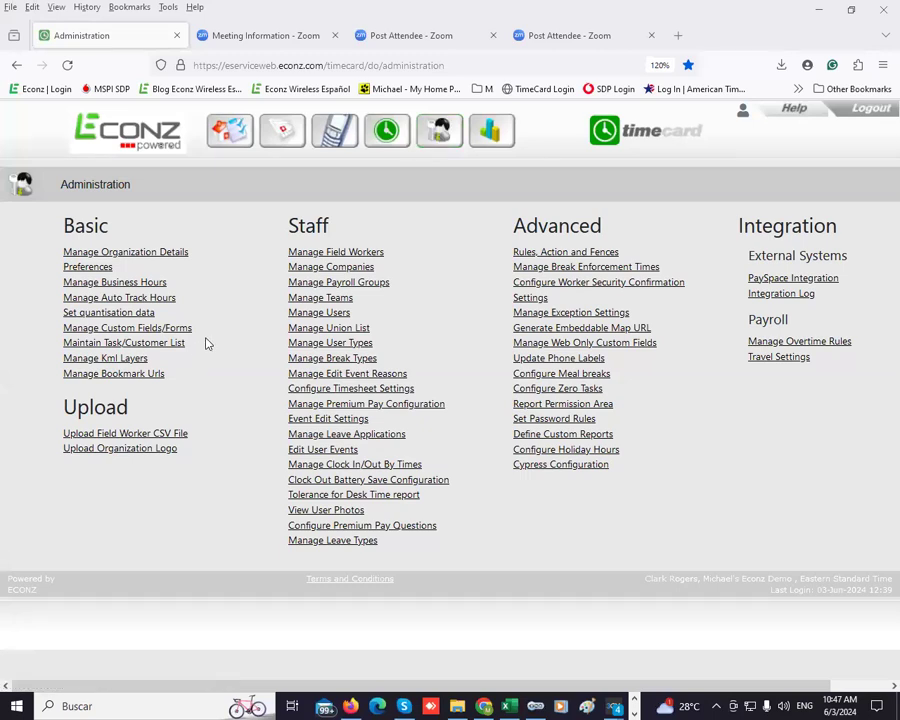
# - Create a new form under custom fields and forms and name it "Weekly Vehicle Inspection"
pyautogui.moveTo(193, 328); pyautogui.dragTo(60, 342)
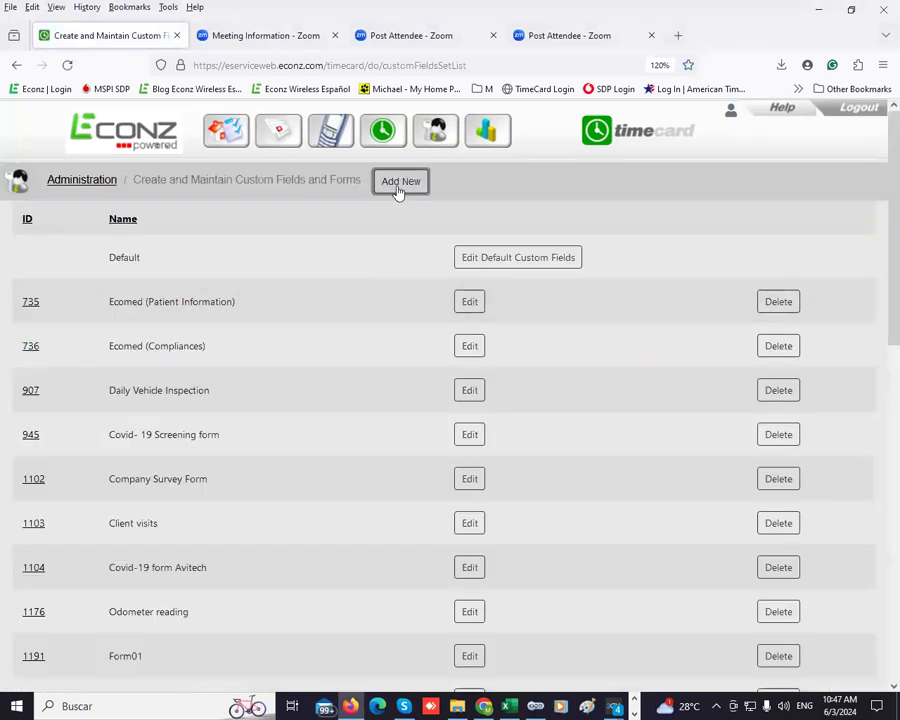
pyautogui.click(398, 185)
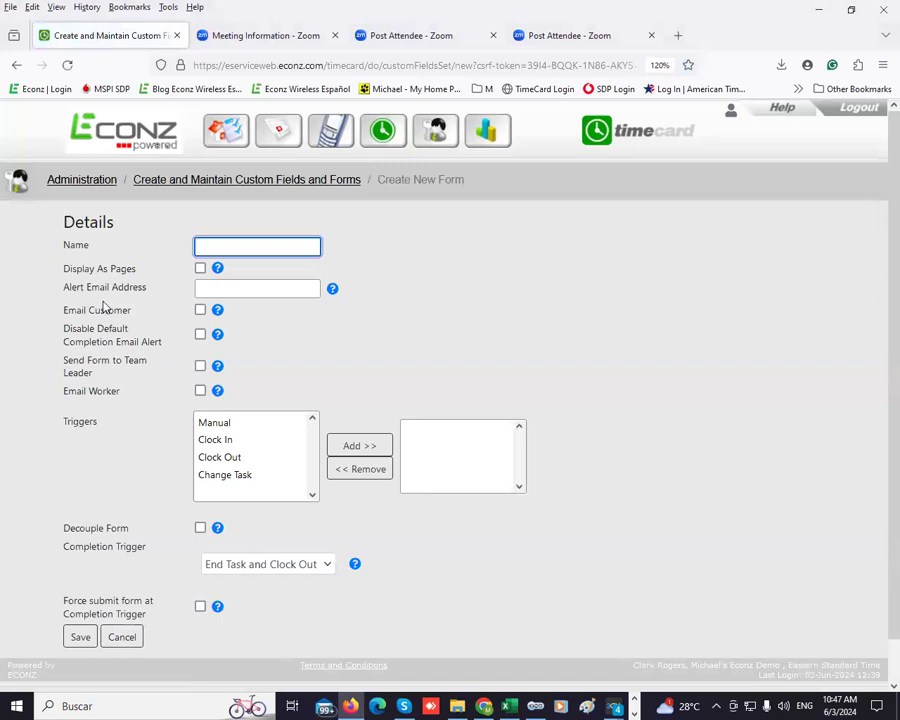
pyautogui.hotkey('alt', 'Tab')
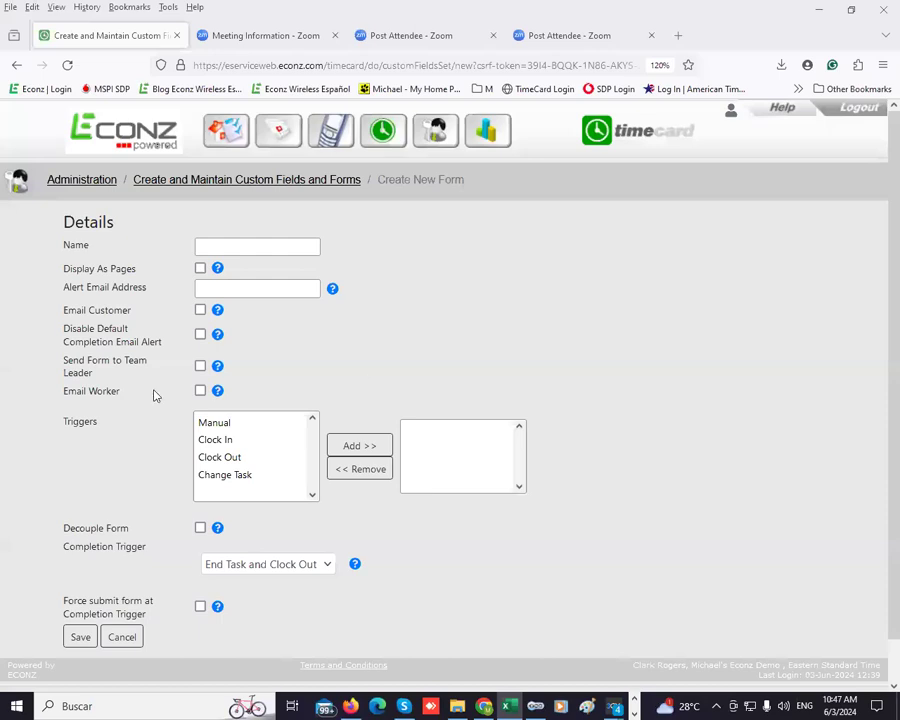
pyautogui.click(241, 250)
pyautogui.write('Weekly Vehicle Inspection')
pyautogui.click(444, 270)
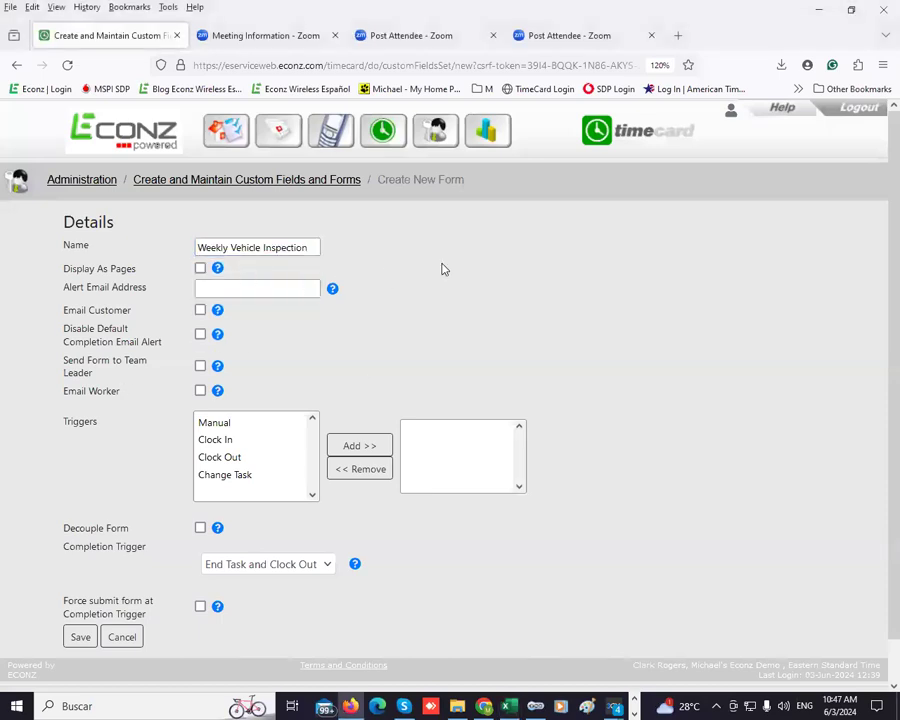
# - Review the form's alert and customer email options, checking in a separate tab where a No Team task stores its customer email
pyautogui.scroll(-1, 444, 270)
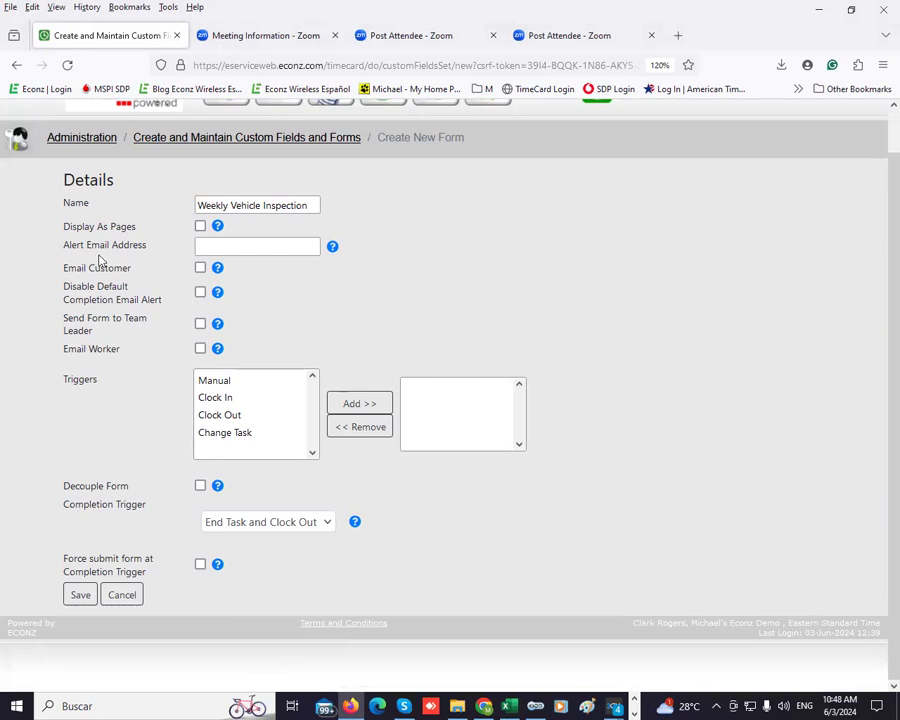
pyautogui.click(233, 244)
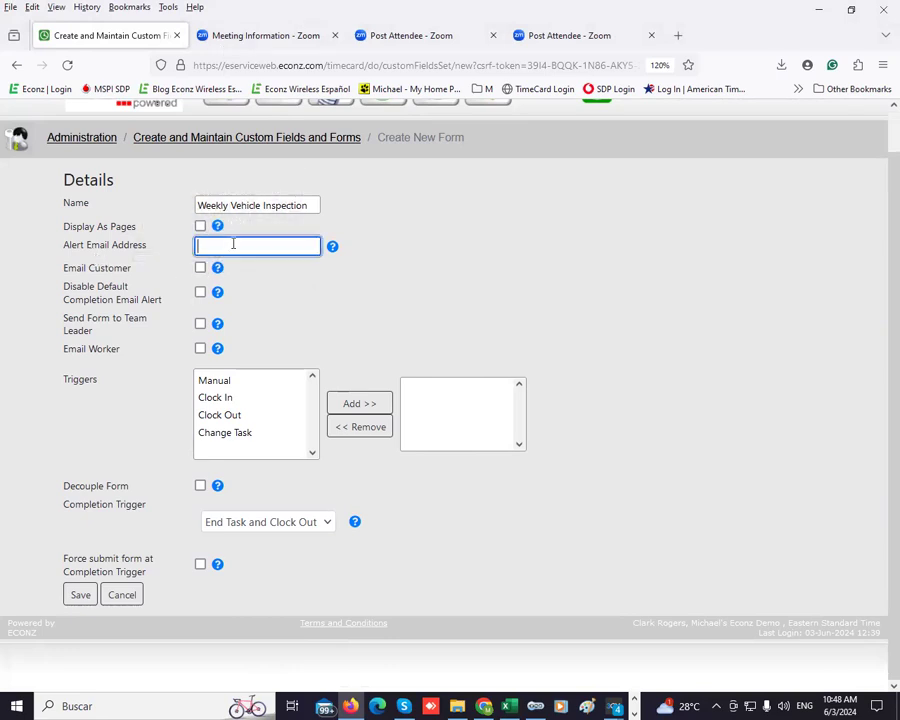
pyautogui.moveTo(133, 280); pyautogui.dragTo(48, 279)
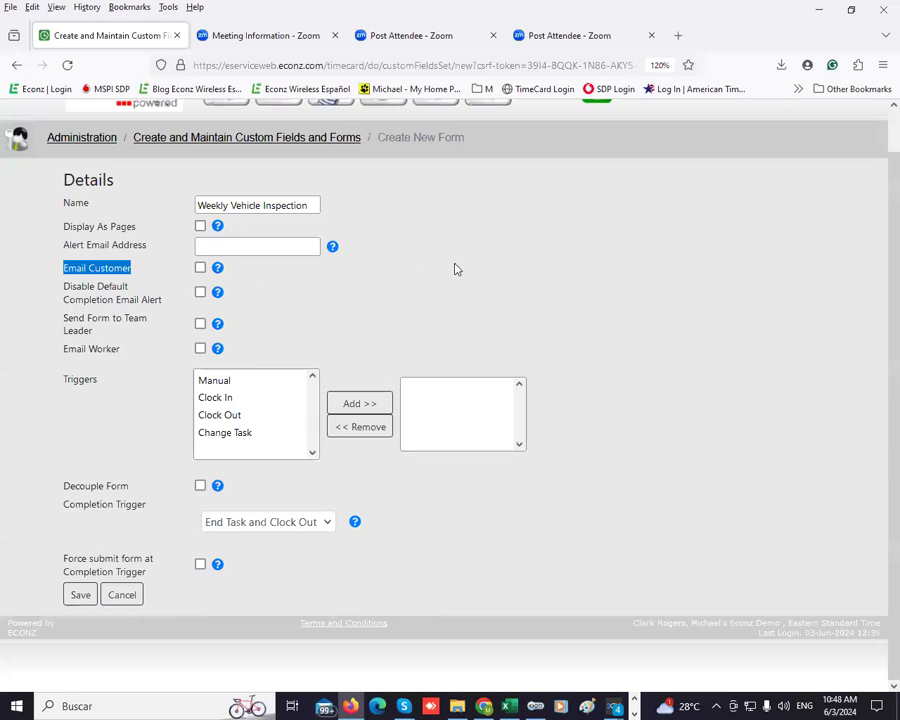
pyautogui.scroll(1, 428, 251)
pyautogui.rightClick(440, 142)
pyautogui.click(454, 148)
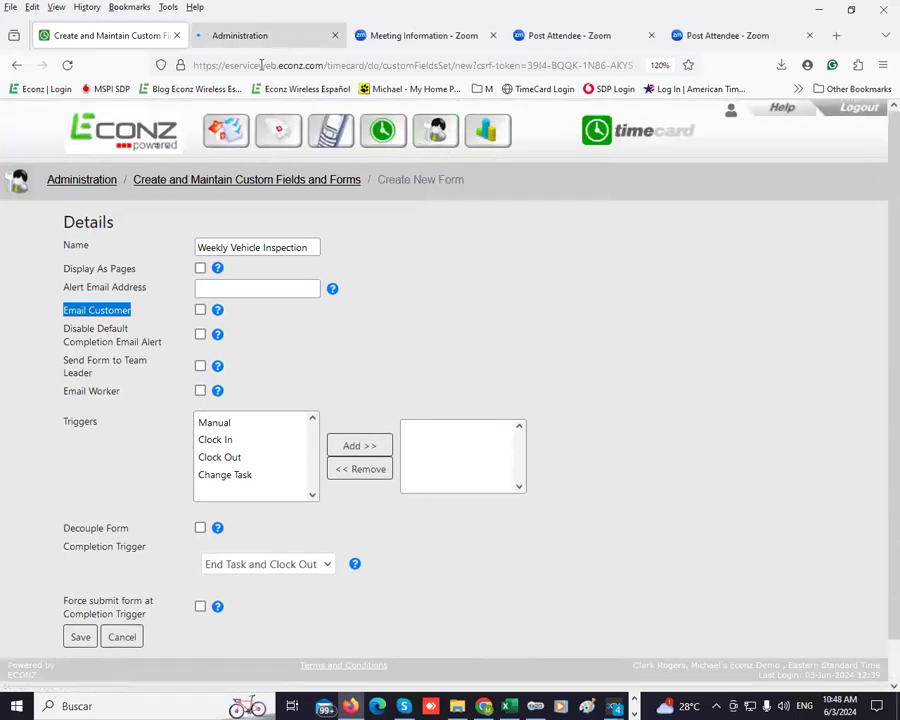
pyautogui.click(272, 36)
pyautogui.click(145, 349)
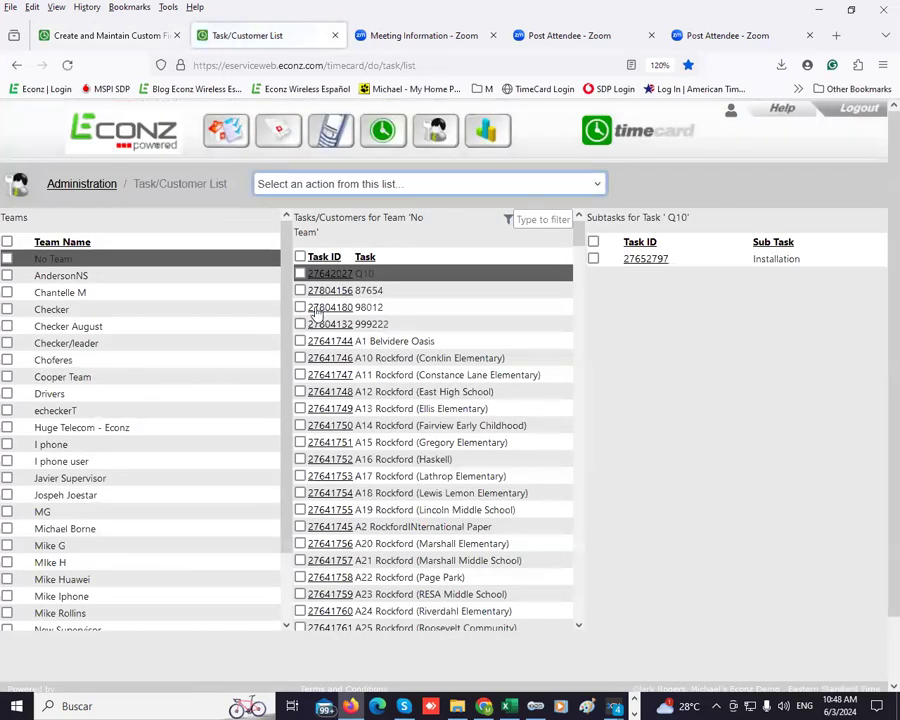
pyautogui.click(318, 309)
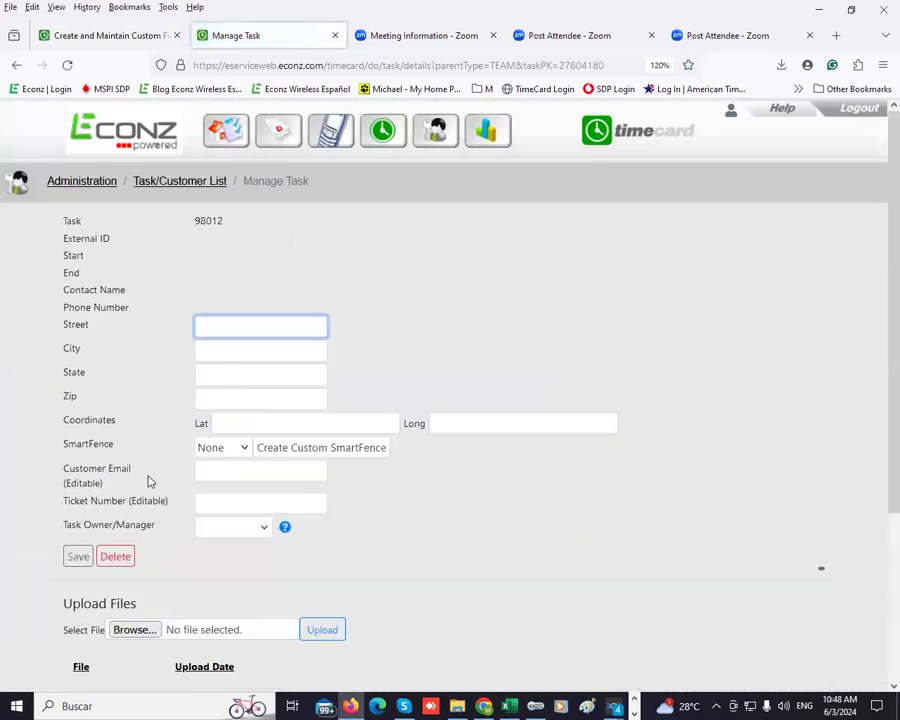
pyautogui.moveTo(63, 468); pyautogui.dragTo(131, 467)
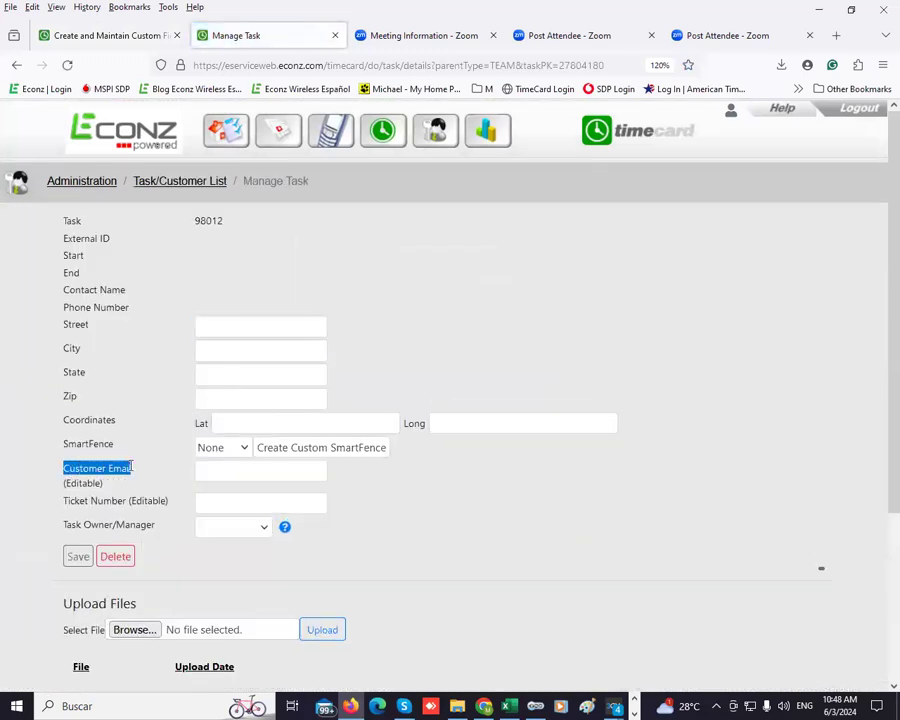
pyautogui.click(242, 472)
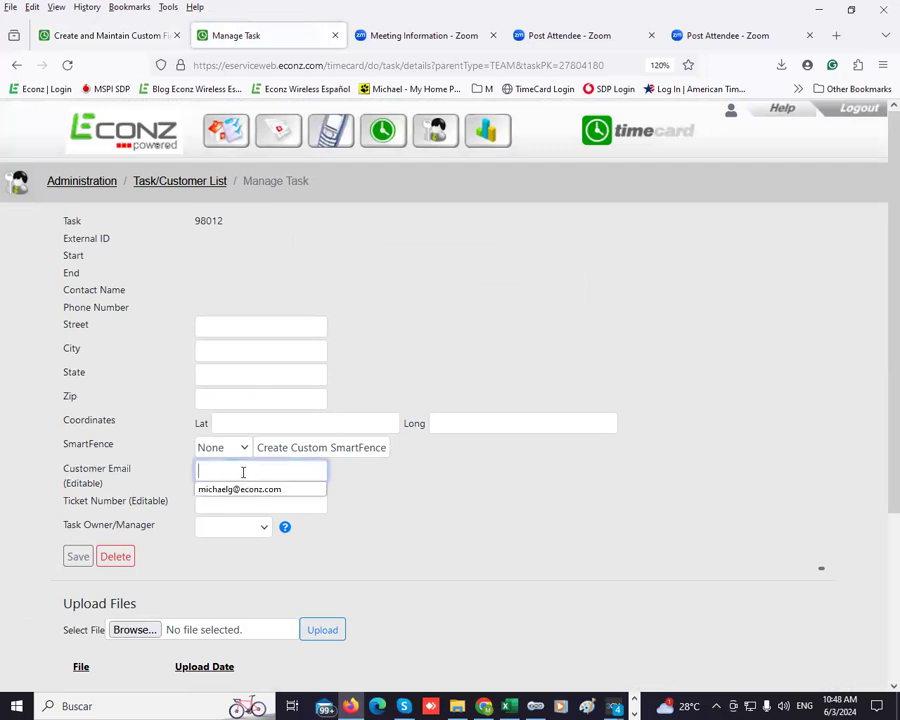
pyautogui.click(110, 35)
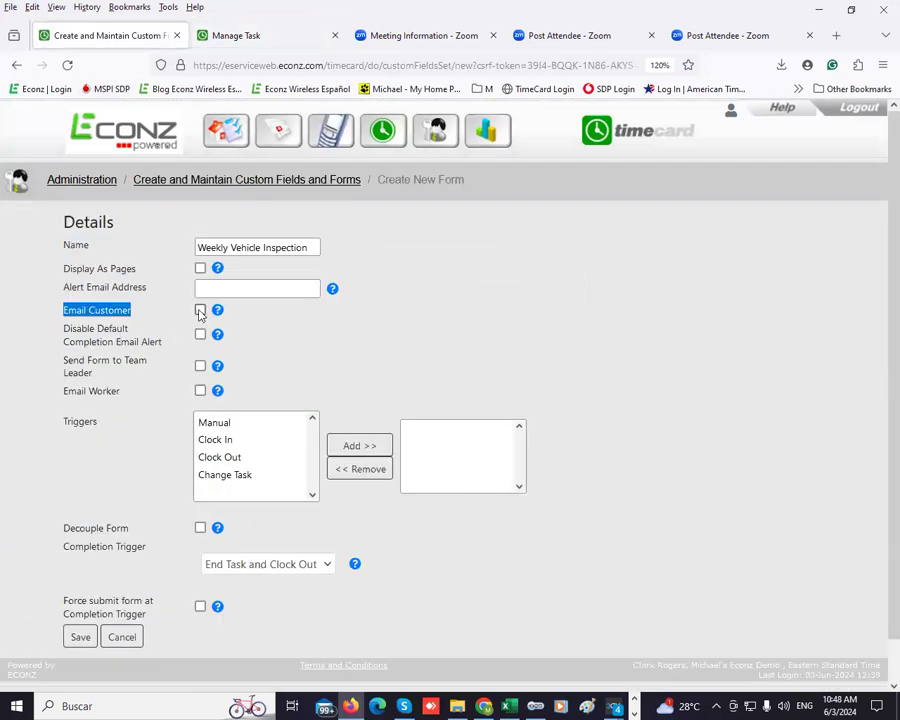
# - Try the Manual trigger and the Clock In trigger on the form, removing each one again
pyautogui.click(503, 335)
pyautogui.scroll(-1, 493, 333)
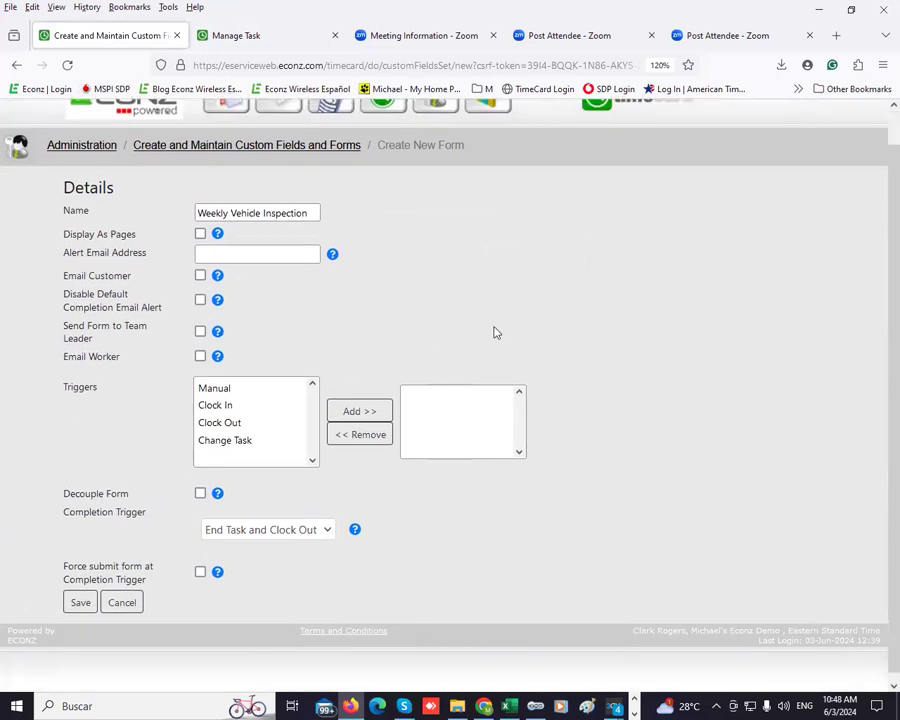
pyautogui.moveTo(63, 380); pyautogui.dragTo(112, 393)
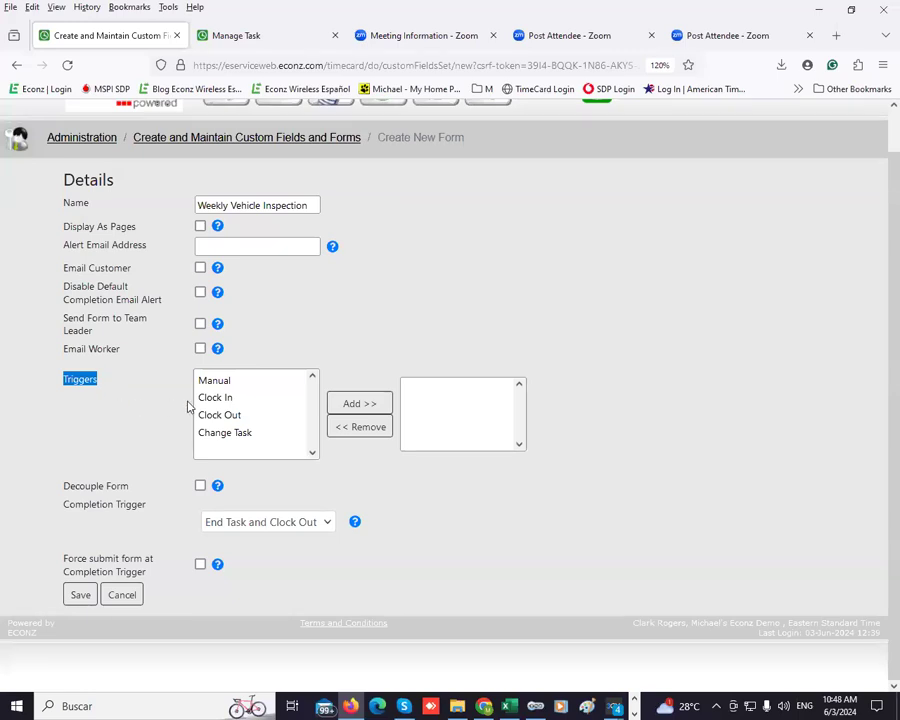
pyautogui.click(214, 381)
pyautogui.click(352, 405)
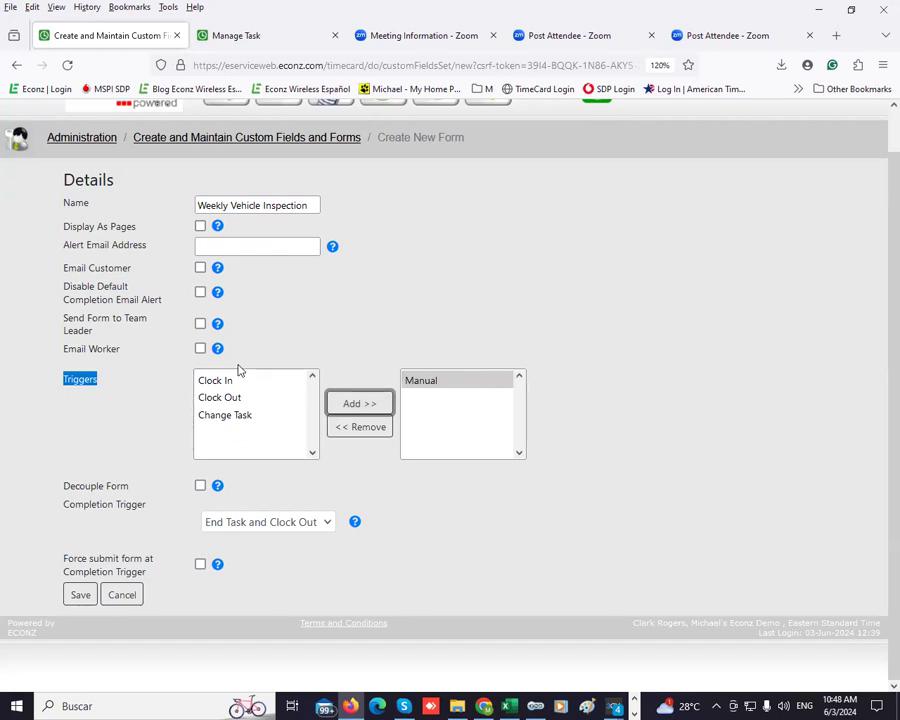
pyautogui.click(336, 428)
pyautogui.click(217, 382)
pyautogui.click(348, 410)
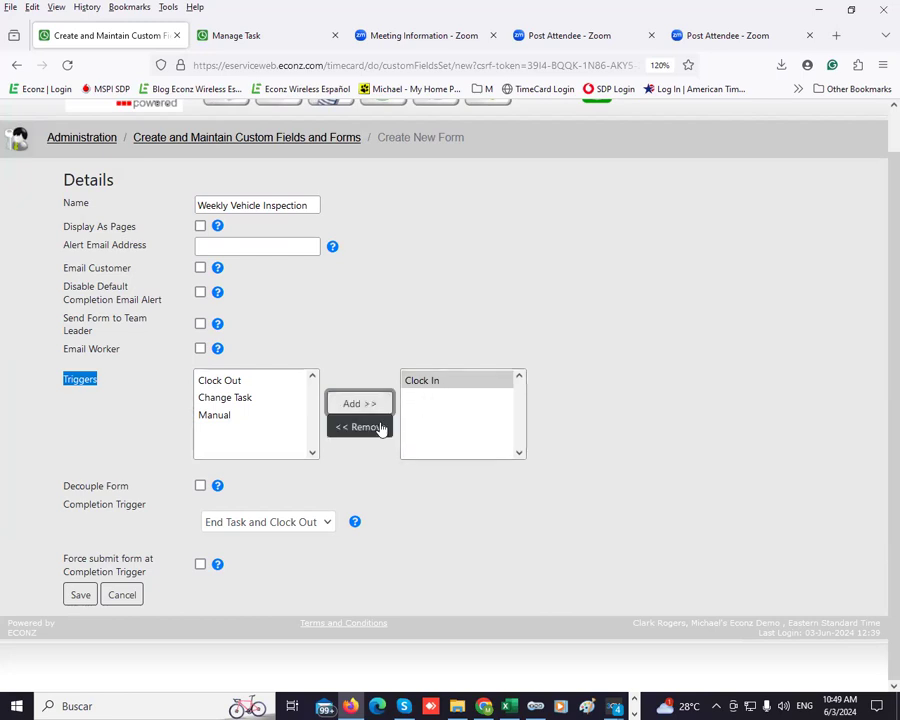
pyautogui.click(380, 427)
# - Try the Change Task trigger and the Clock Out trigger on the form, removing each one again
pyautogui.click(246, 415)
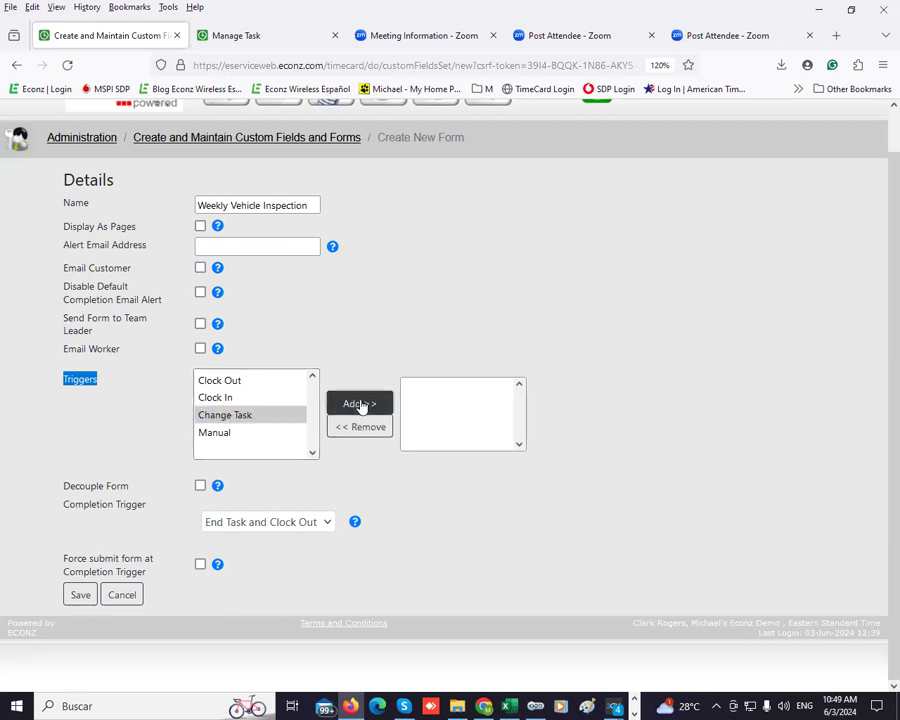
pyautogui.click(361, 405)
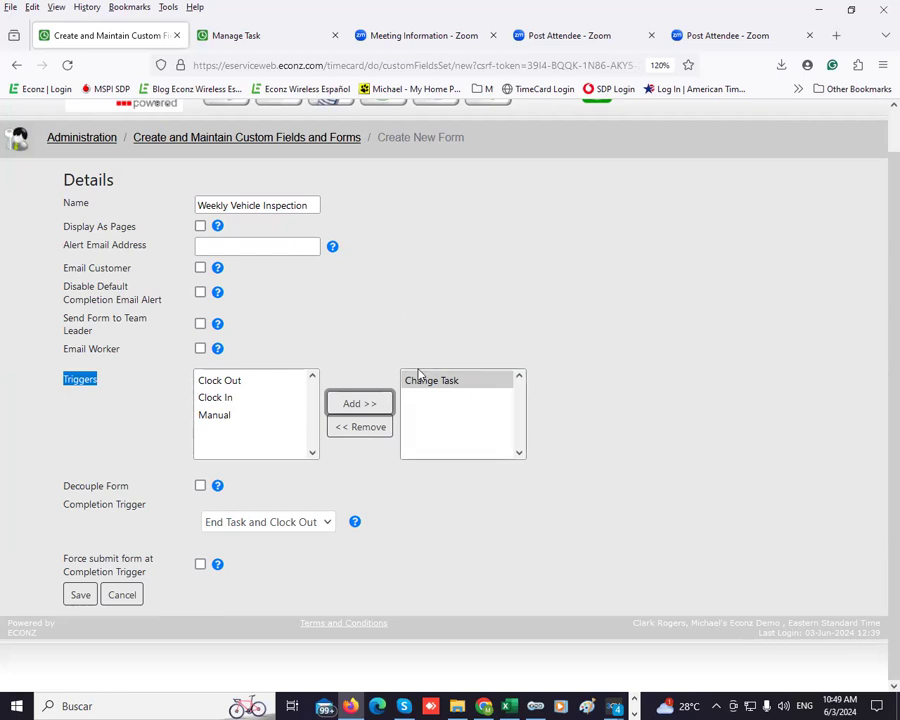
pyautogui.click(385, 429)
pyautogui.click(237, 382)
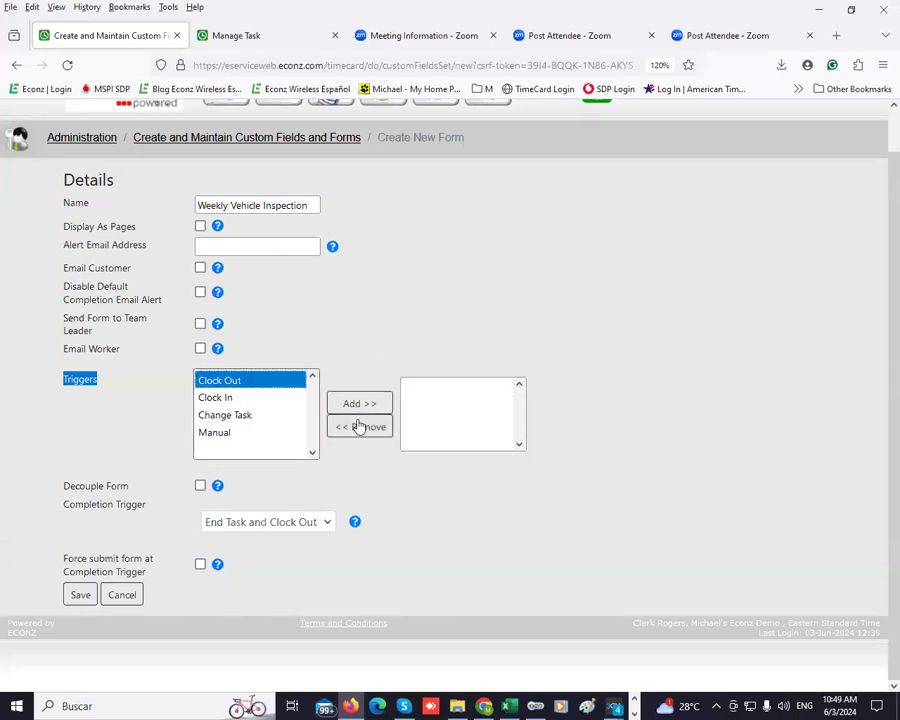
pyautogui.click(372, 404)
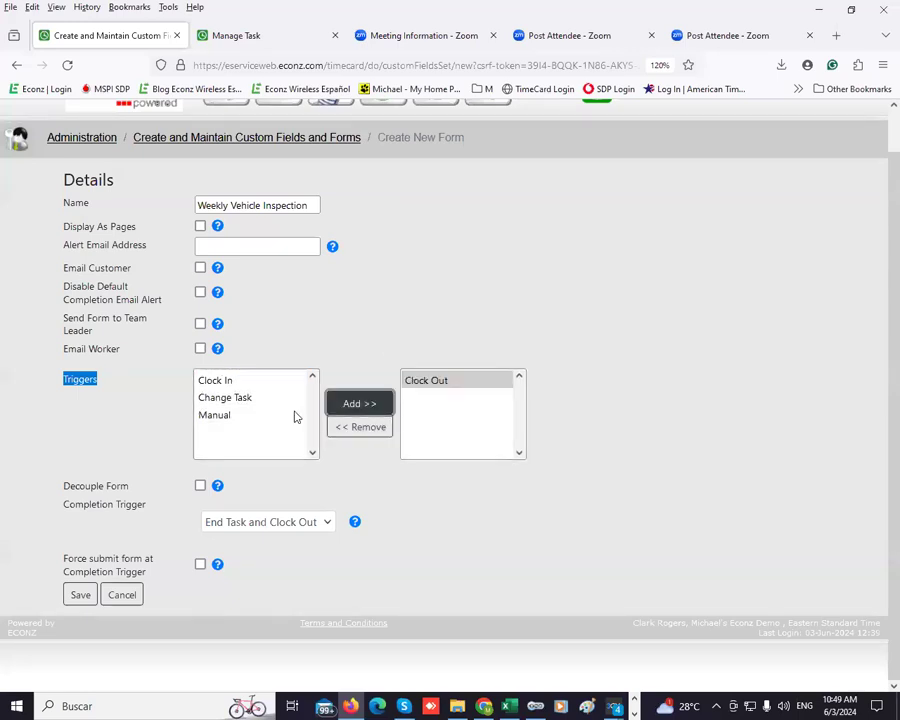
pyautogui.click(455, 382)
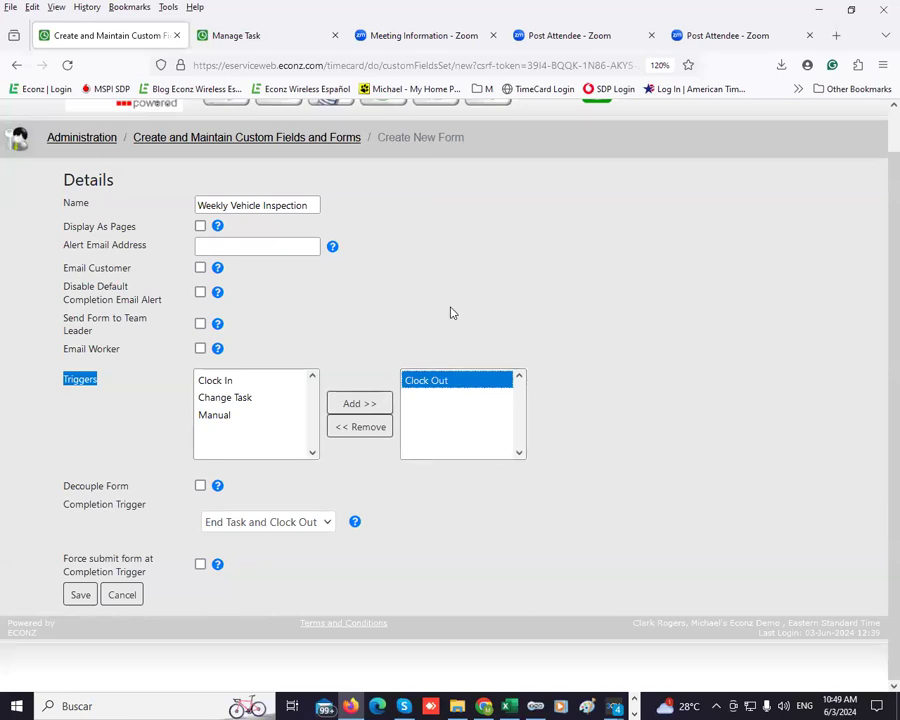
pyautogui.click(382, 426)
# - Assign the Manual trigger to the Weekly Vehicle Inspection form and save it
pyautogui.click(230, 432)
pyautogui.click(370, 407)
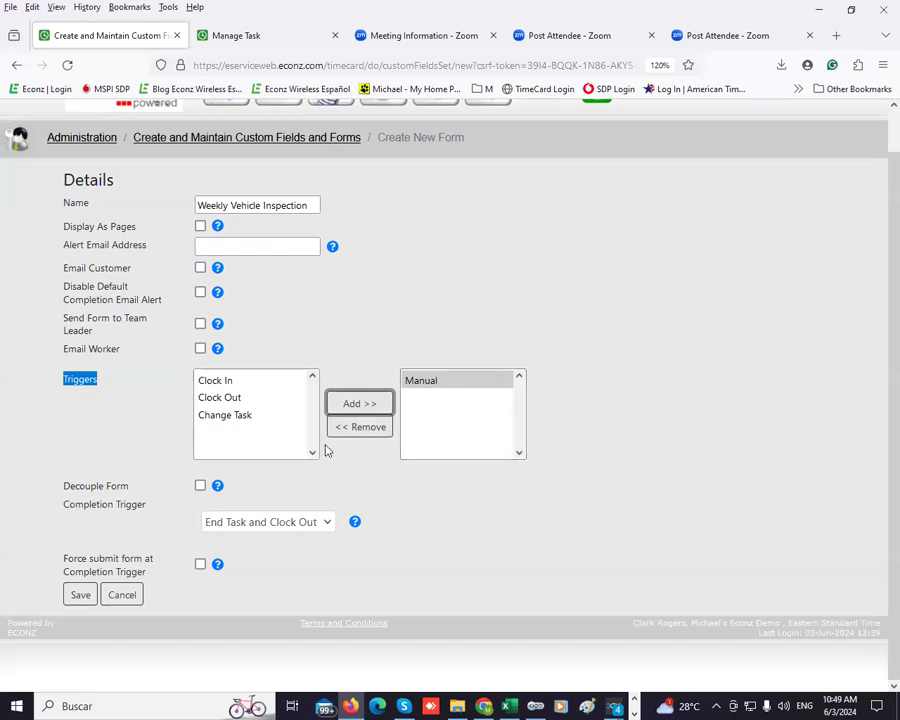
pyautogui.click(80, 596)
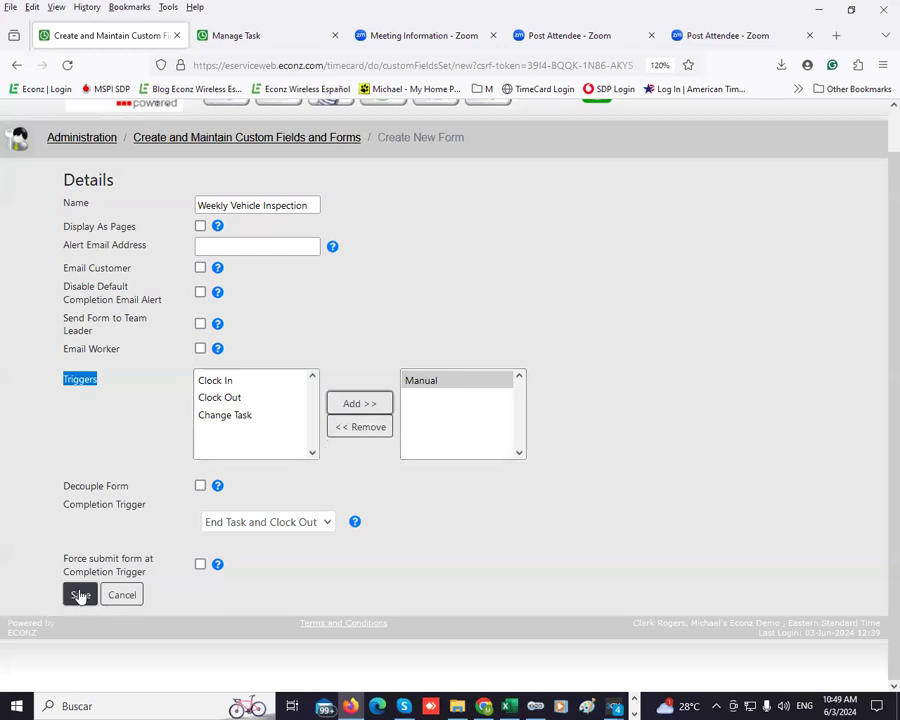
# - Open the saved Weekly Vehicle Inspection form from the forms list for editing
pyautogui.scroll(-5, 338, 405)
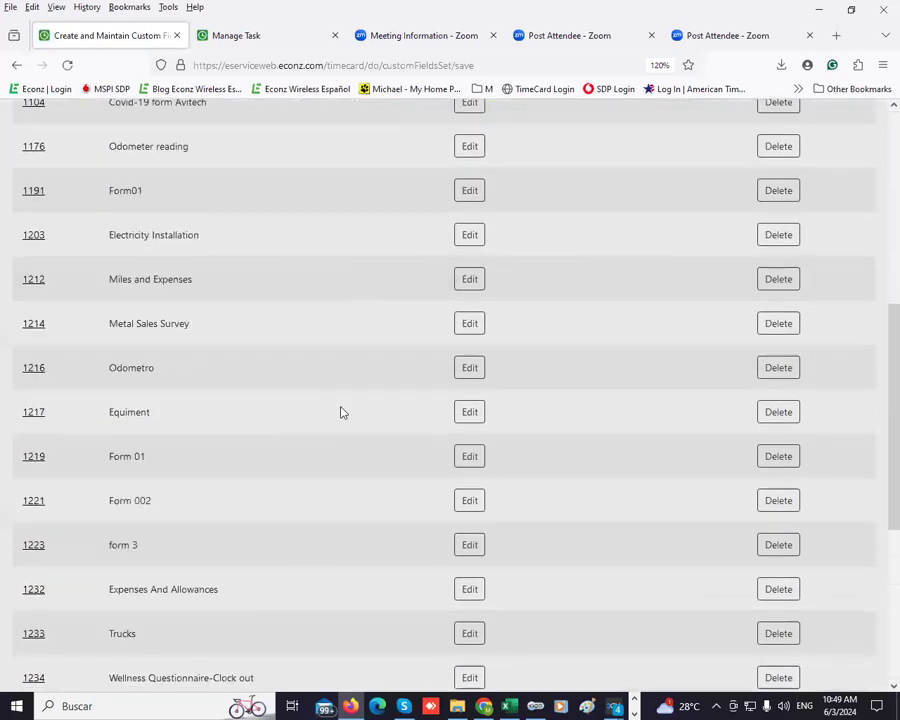
pyautogui.scroll(-4, 340, 412)
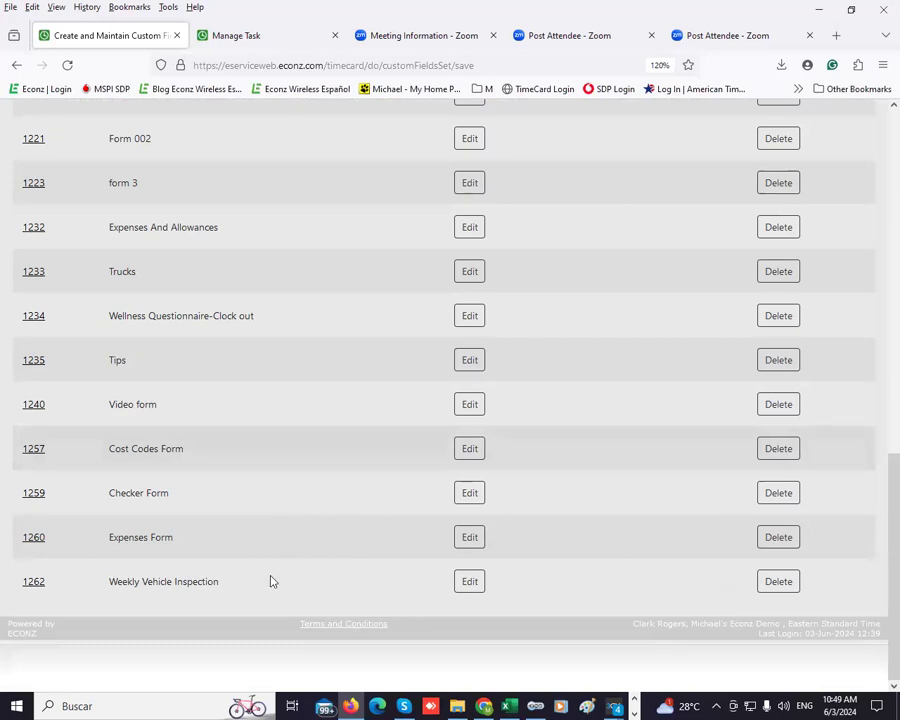
pyautogui.click(466, 585)
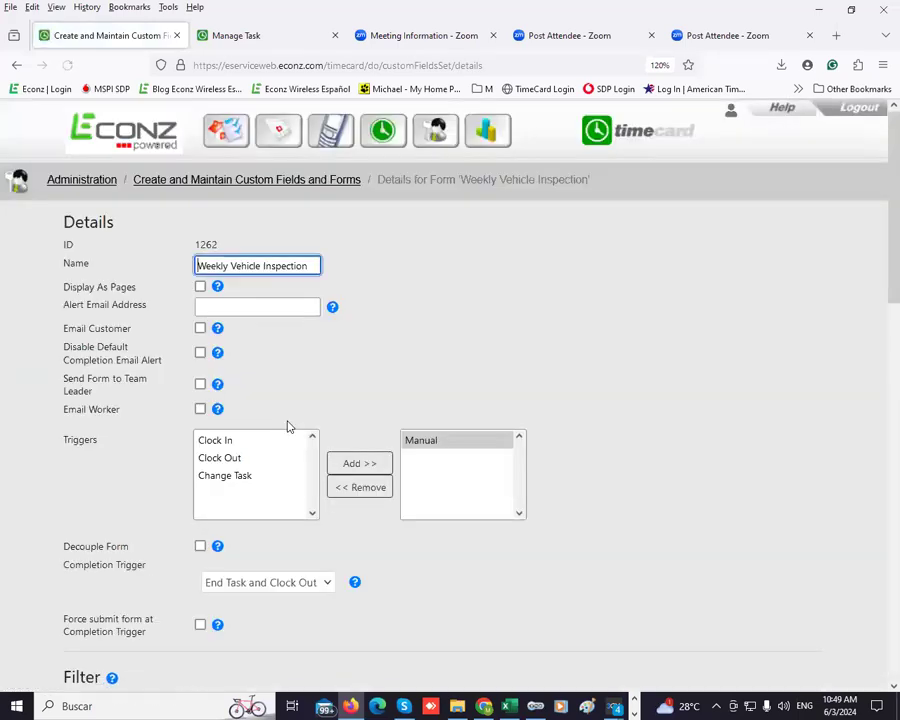
# - Examine the Filter and Exclusion sections of the Weekly Vehicle Inspection form's details
pyautogui.scroll(-5, 211, 458)
pyautogui.scroll(-1, 211, 458)
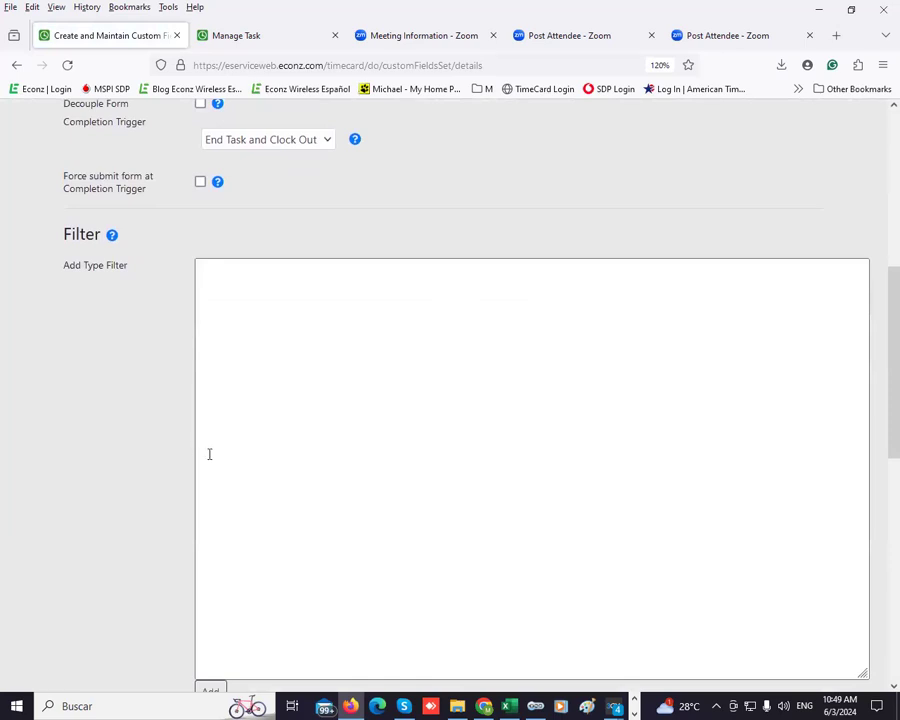
pyautogui.scroll(-1, 160, 330)
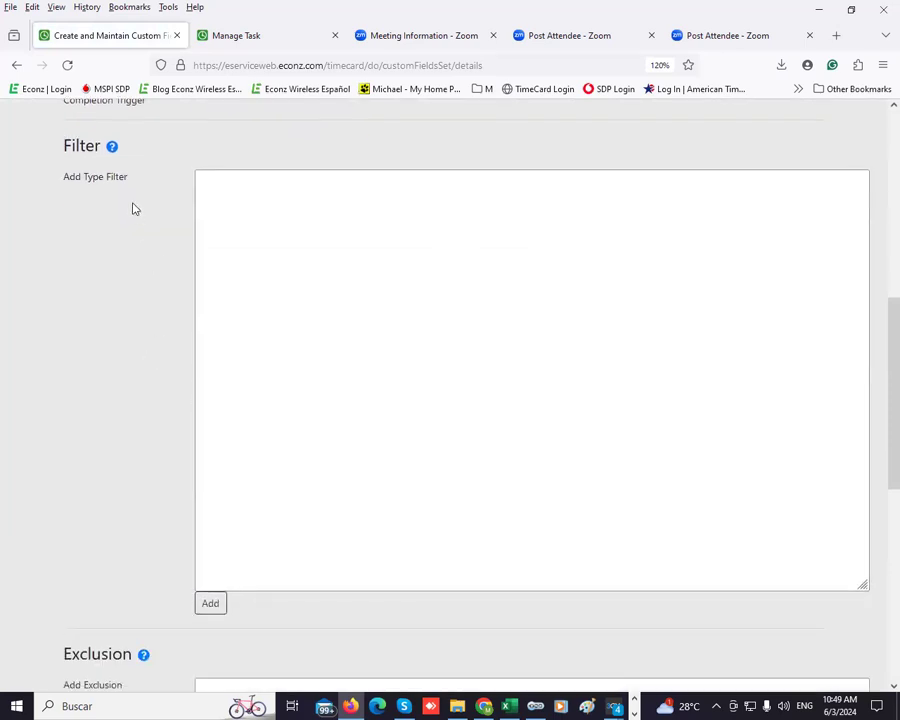
pyautogui.click(289, 191)
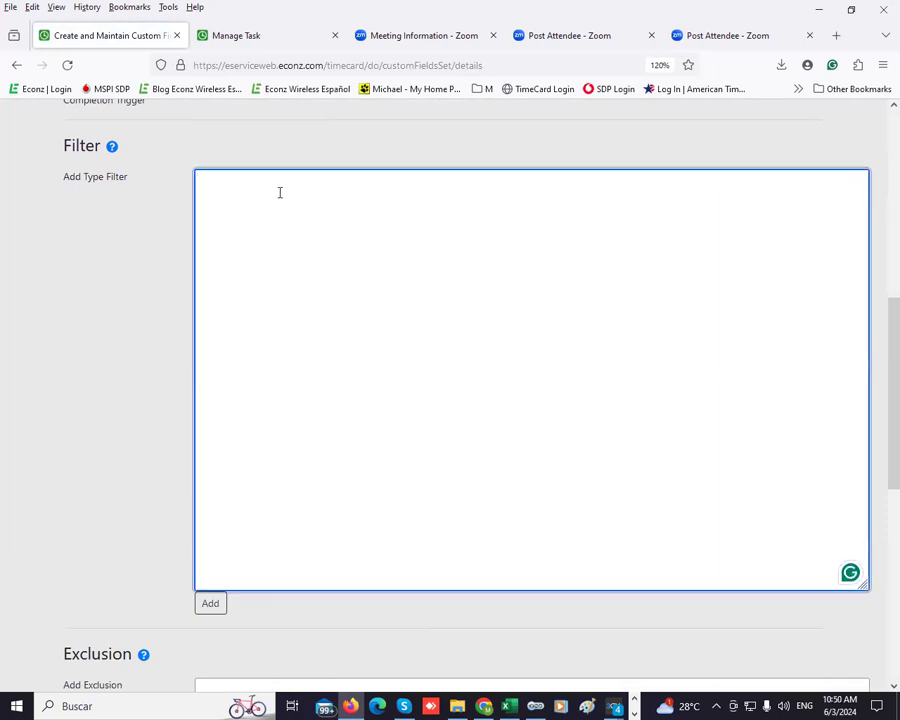
pyautogui.scroll(5, 278, 192)
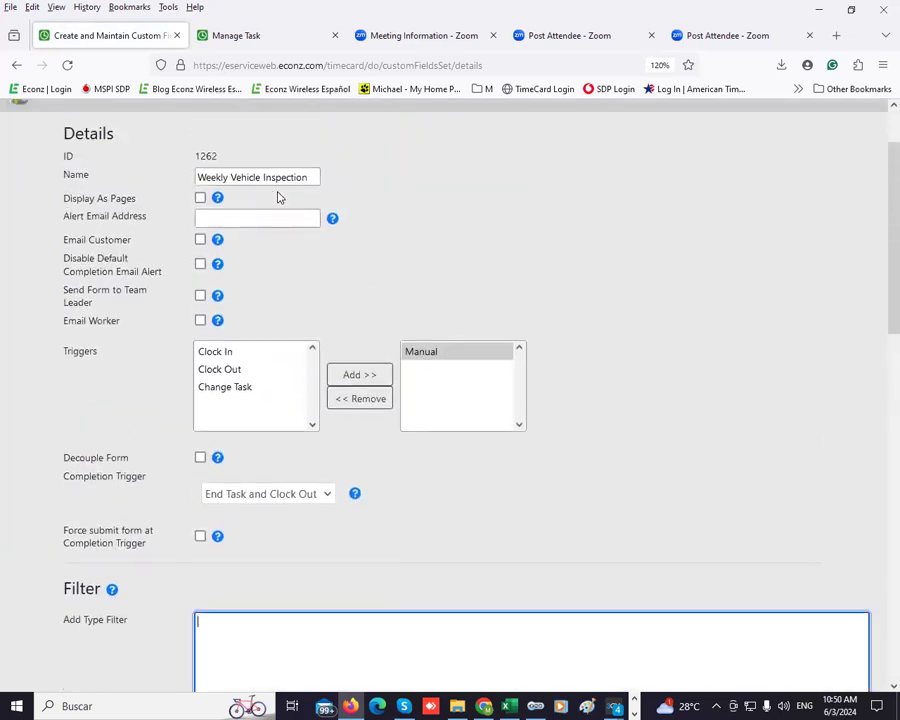
pyautogui.scroll(-3, 279, 182)
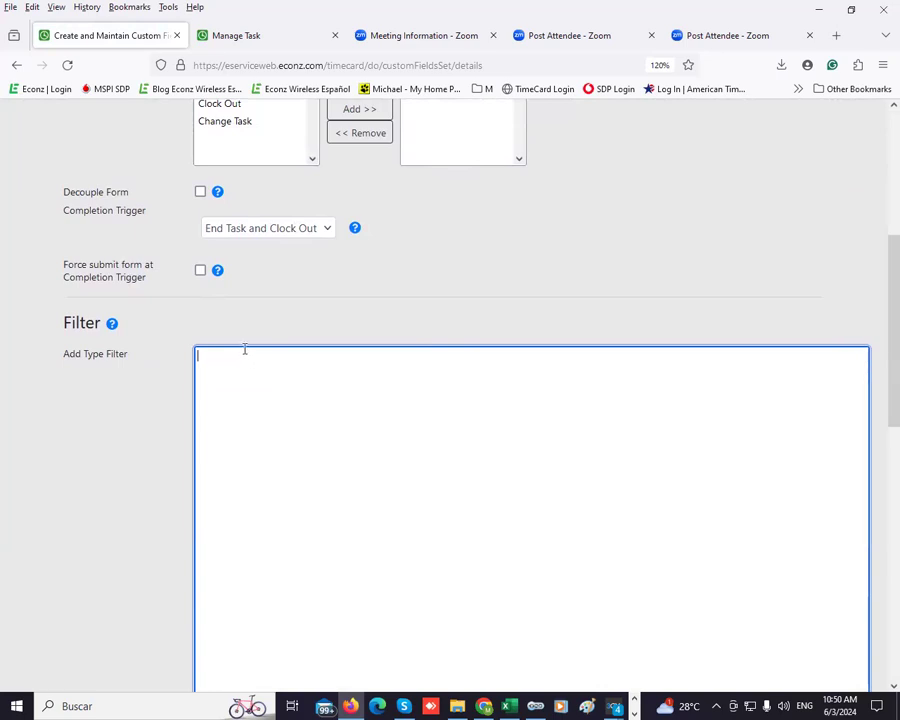
pyautogui.scroll(-5, 250, 344)
pyautogui.scroll(-1, 253, 343)
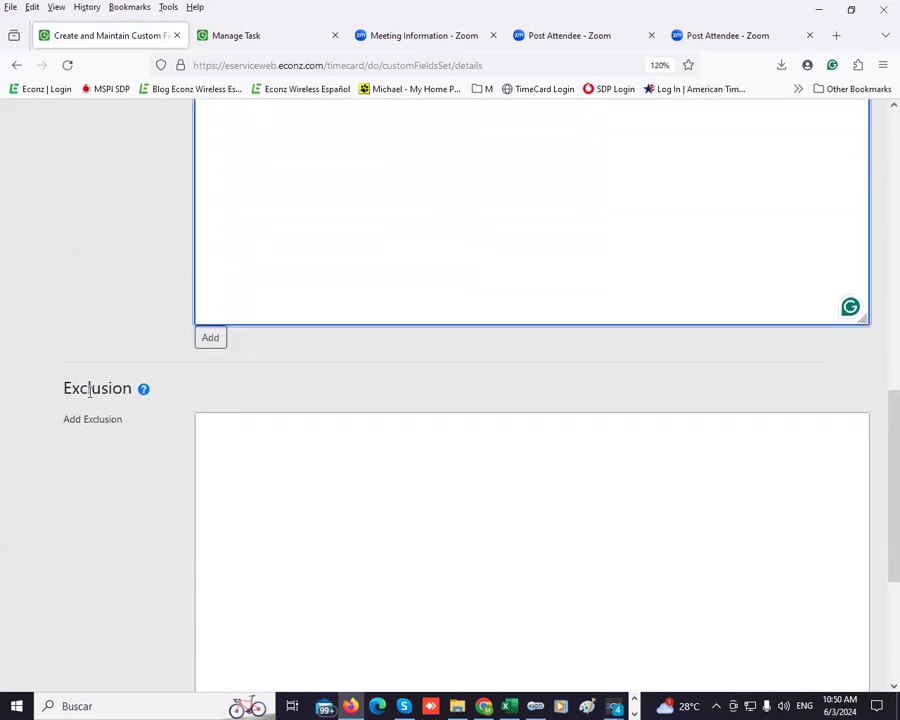
pyautogui.click(236, 429)
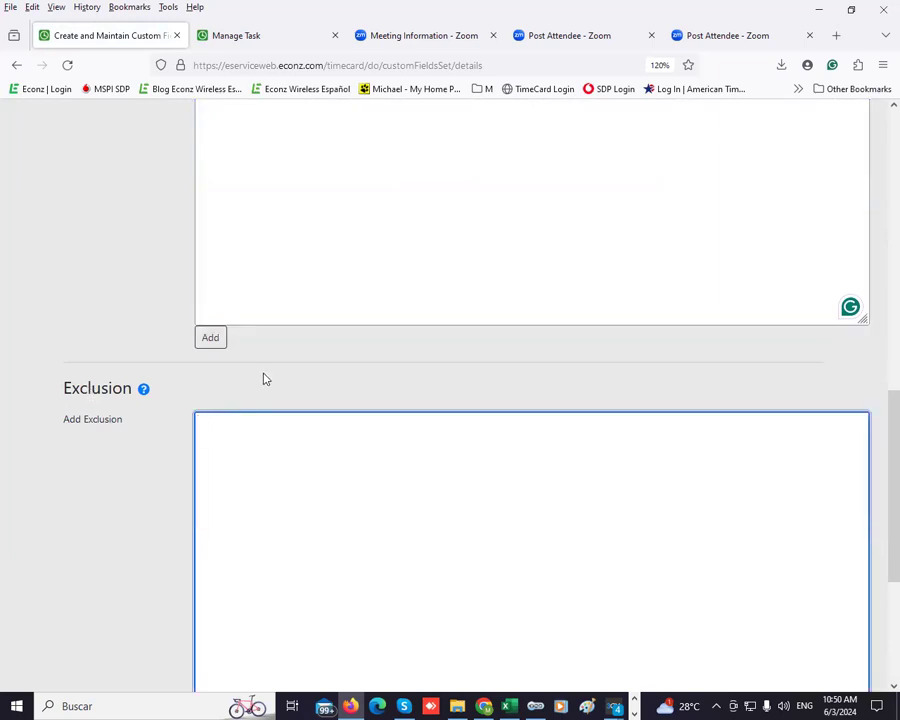
pyautogui.scroll(-3, 265, 372)
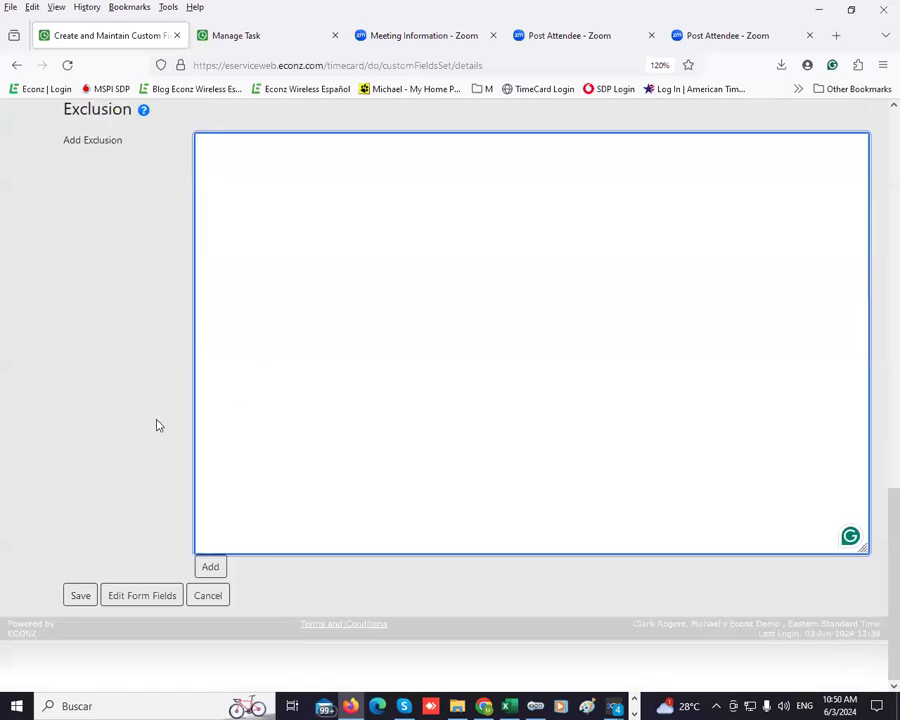
# - Open the form's field editor and examine the field types available for a new custom field
pyautogui.click(139, 603)
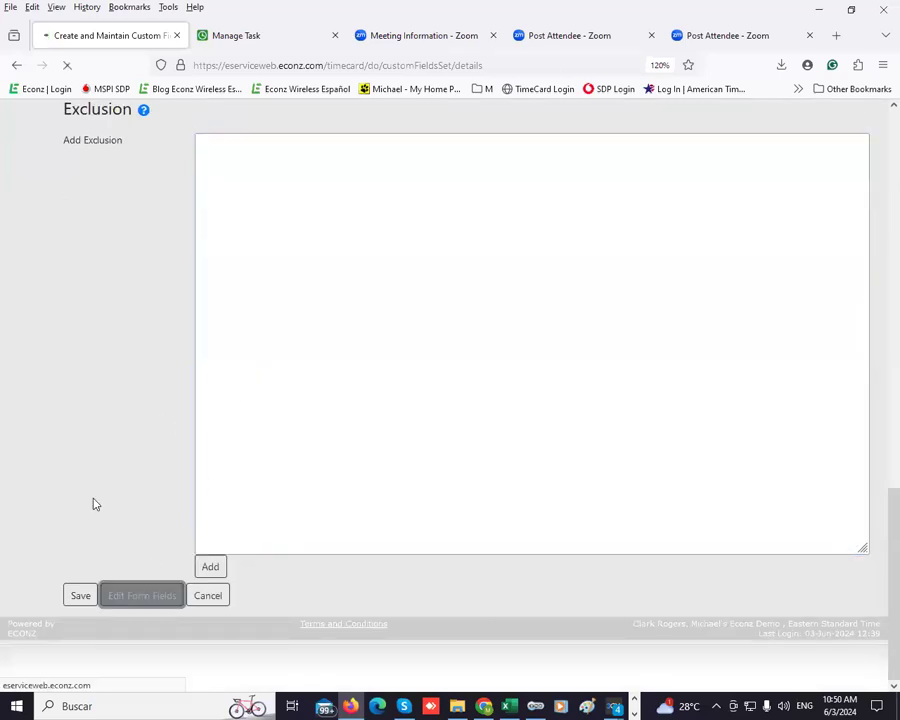
pyautogui.scroll(-2, 137, 488)
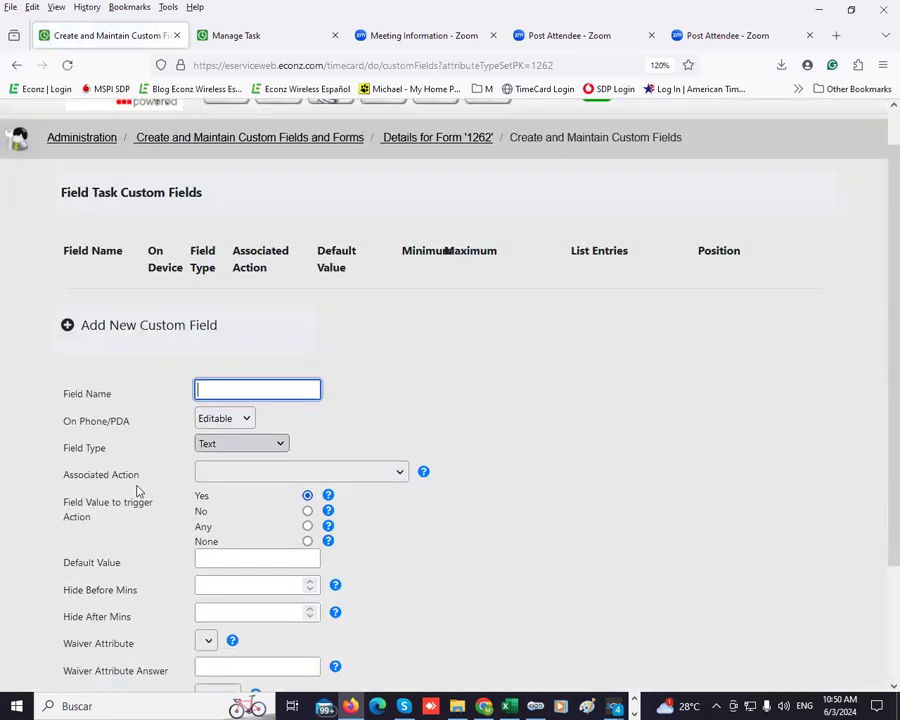
pyautogui.click(265, 398)
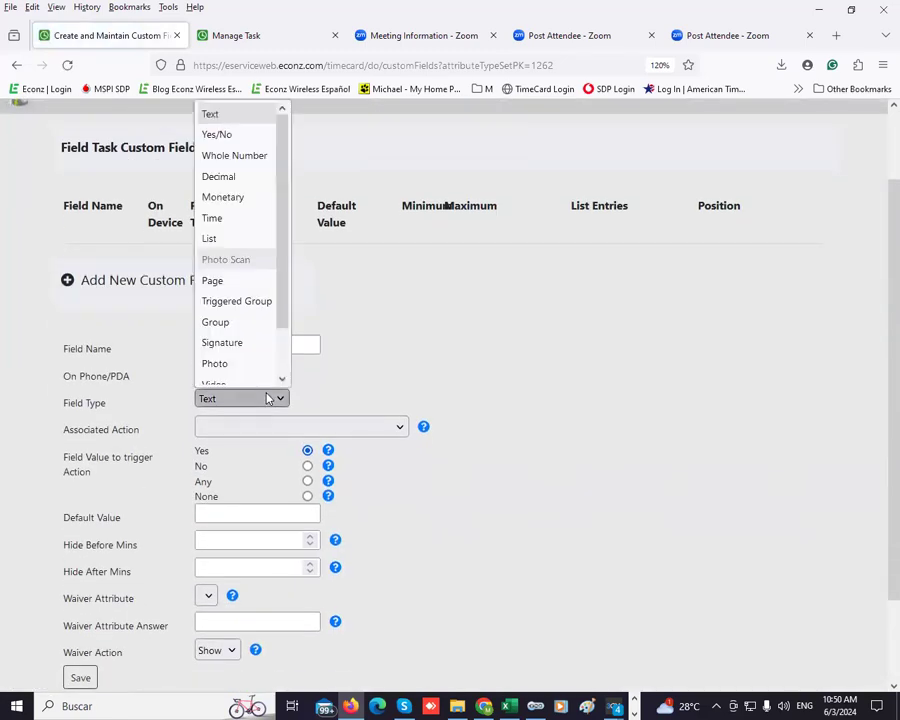
pyautogui.scroll(-1, 275, 180)
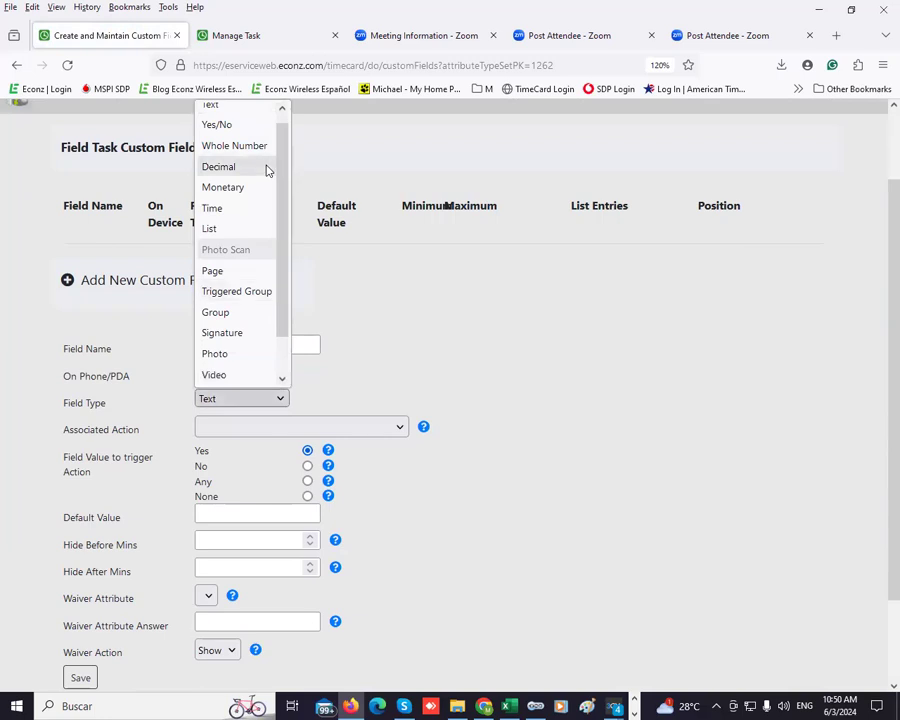
pyautogui.scroll(1, 267, 170)
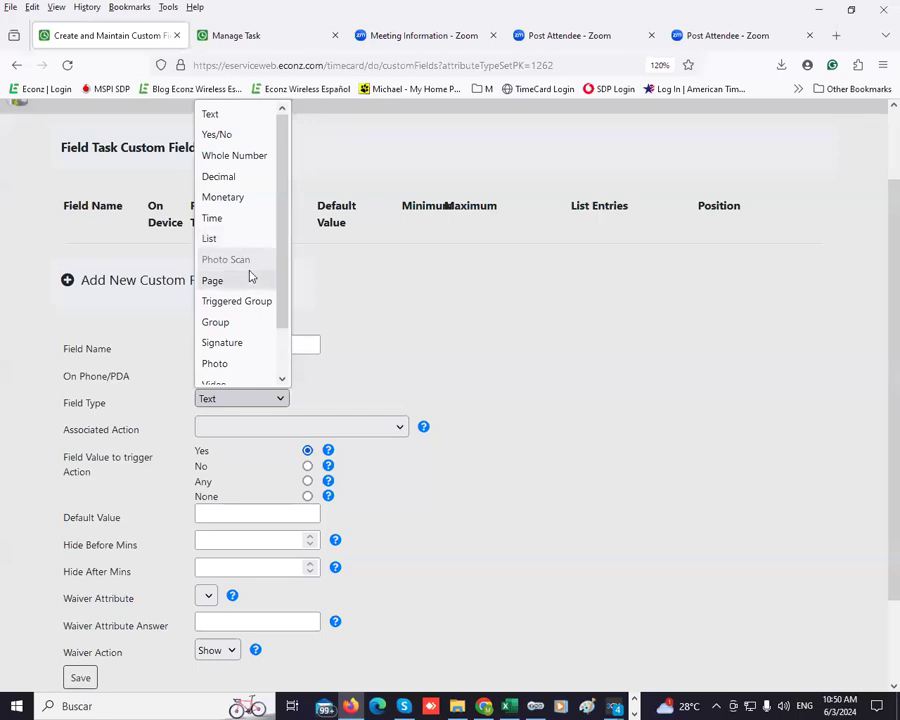
pyautogui.scroll(-2, 247, 265)
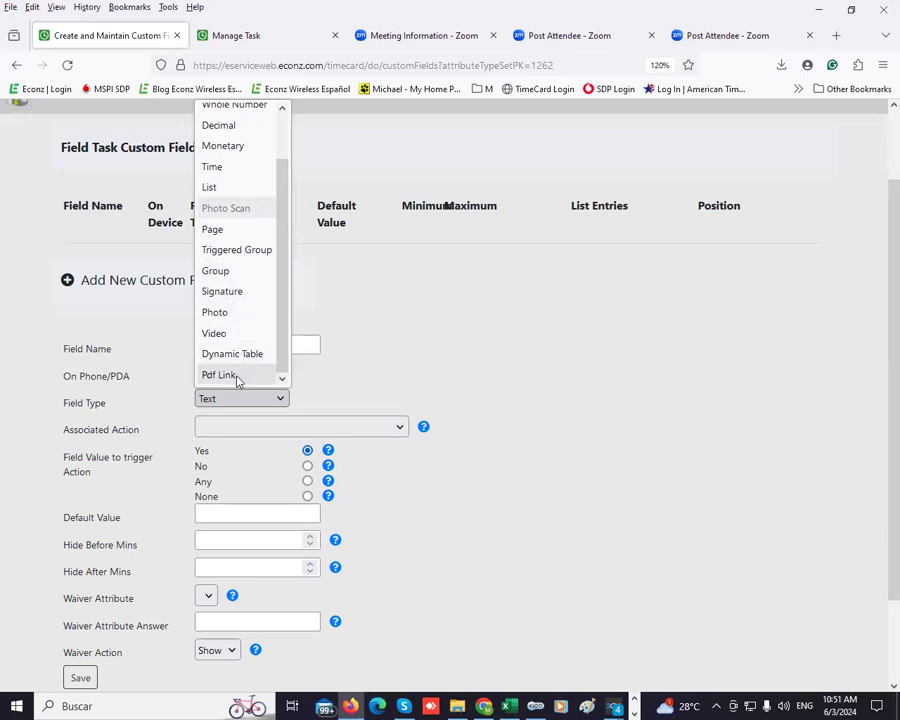
pyautogui.scroll(2, 247, 355)
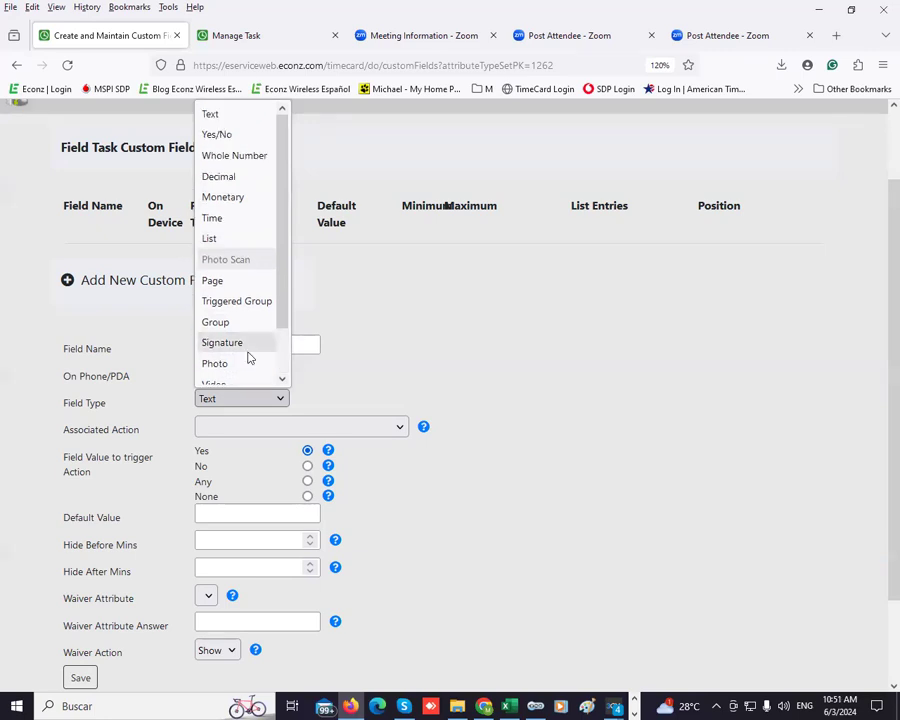
pyautogui.click(516, 316)
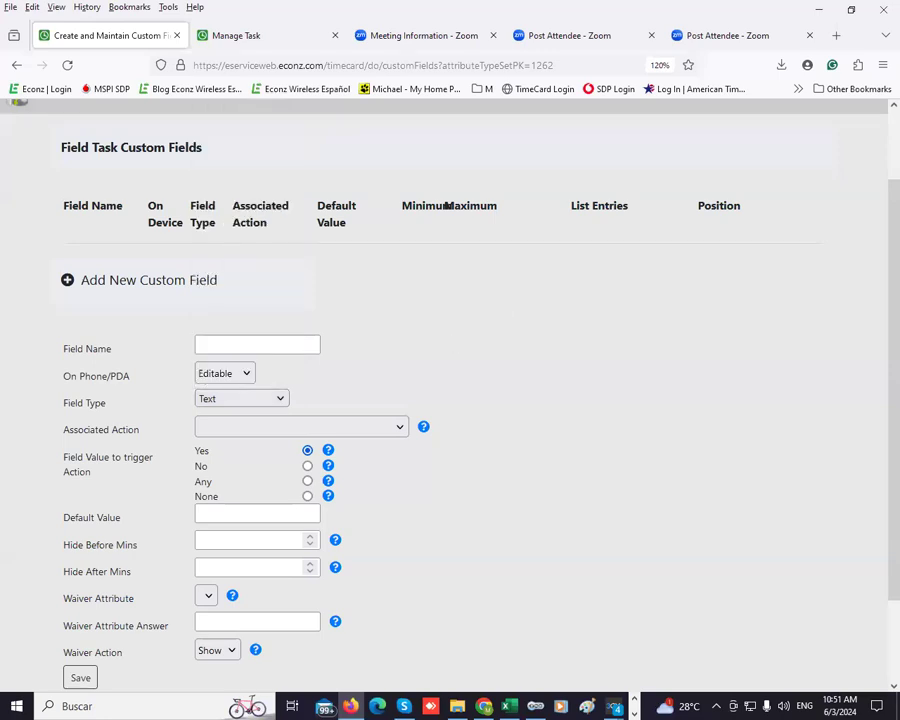
# - Add an editable text field named "Vehicle" to the form and save it
pyautogui.hotkey('alt', 'Tab')
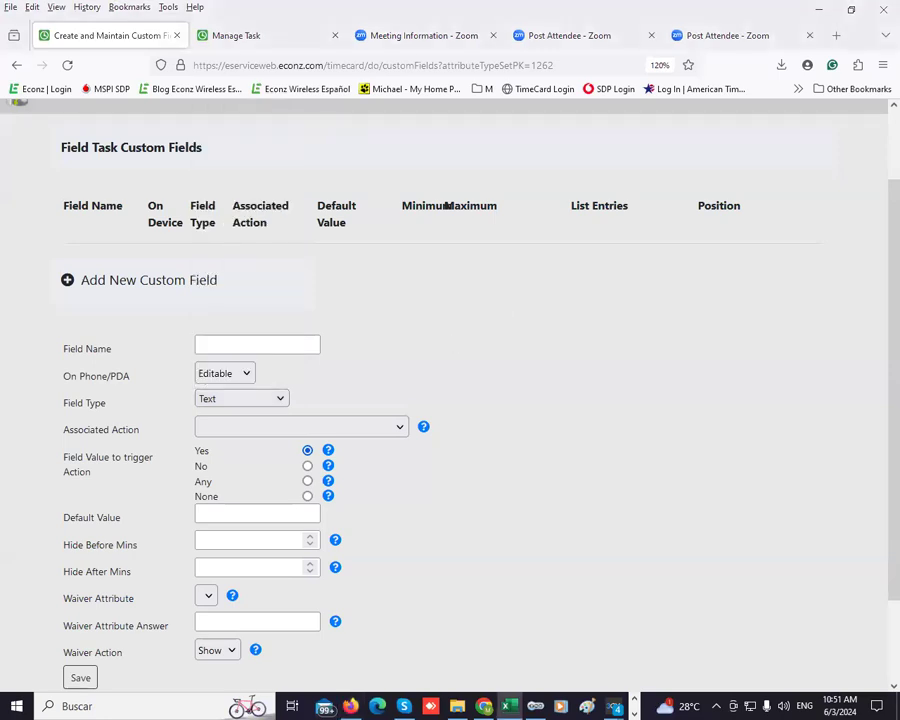
pyautogui.click(281, 348)
pyautogui.write('Vehicle')
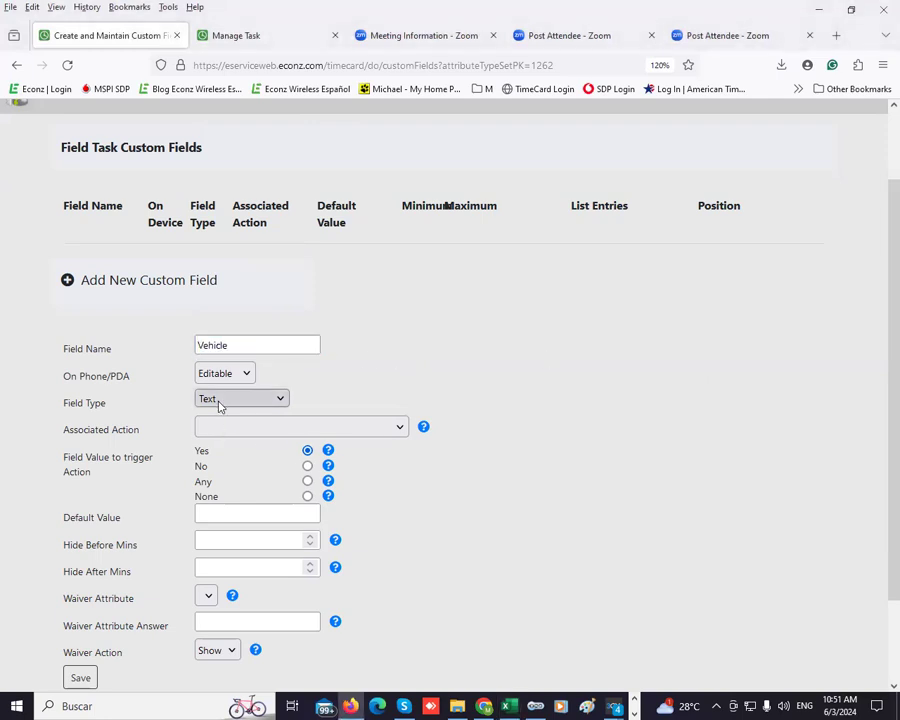
pyautogui.click(92, 678)
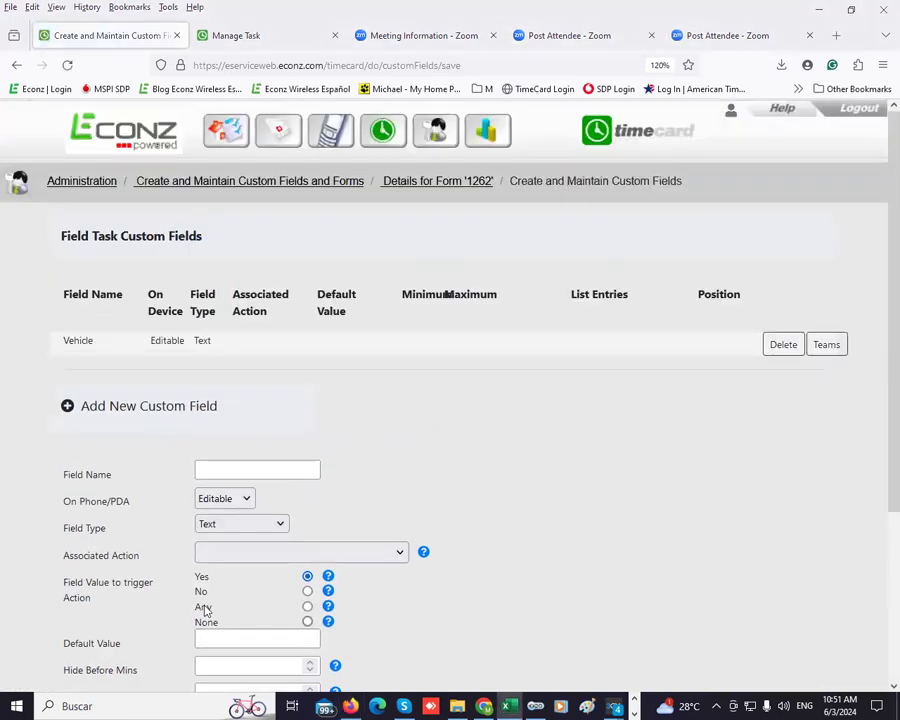
# - Add a custom field named "Mileage - Odometer" with the Photo field type and save it
pyautogui.click(259, 471)
pyautogui.write('Mileage - Odometer')
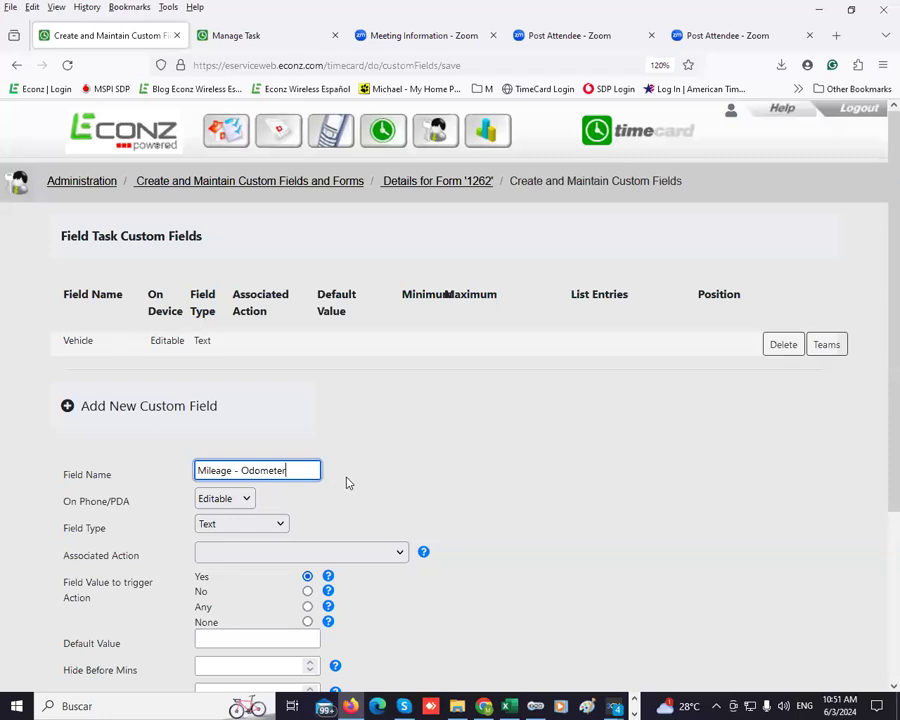
pyautogui.click(258, 525)
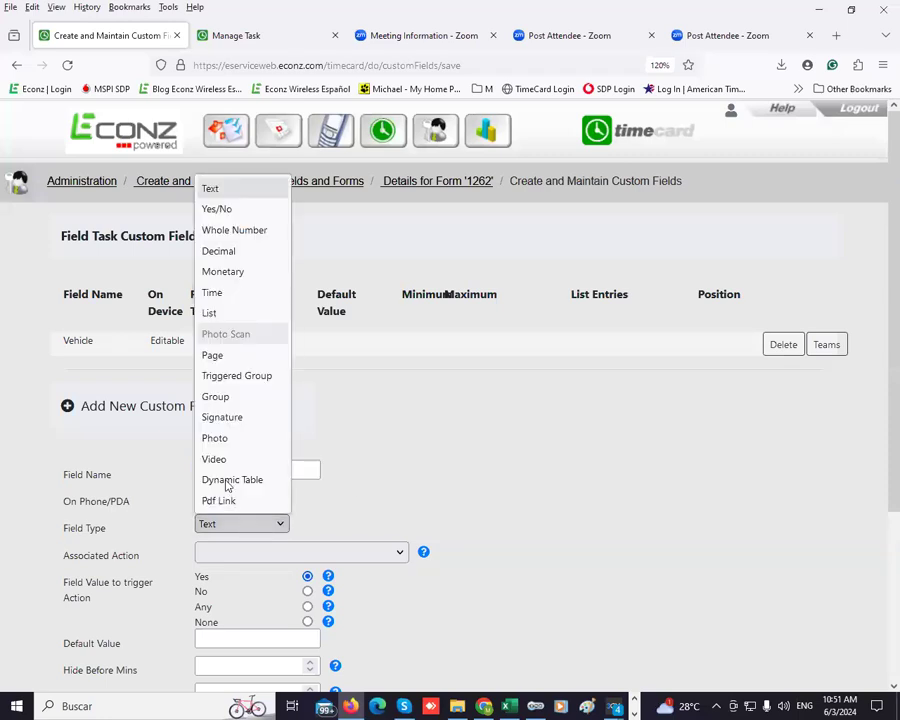
pyautogui.click(215, 437)
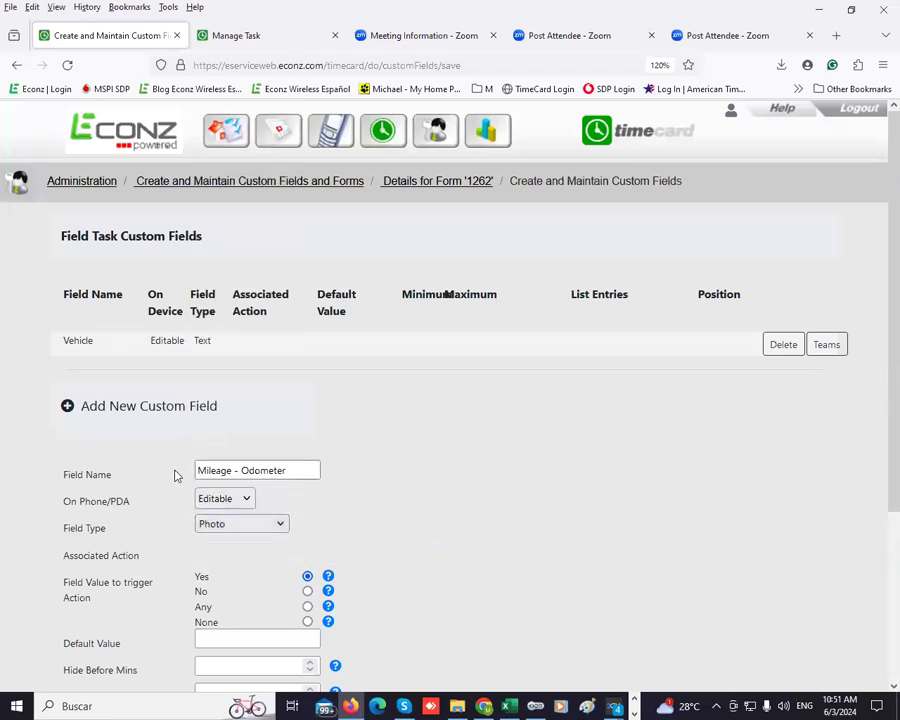
pyautogui.scroll(-3, 80, 626)
pyautogui.click(80, 626)
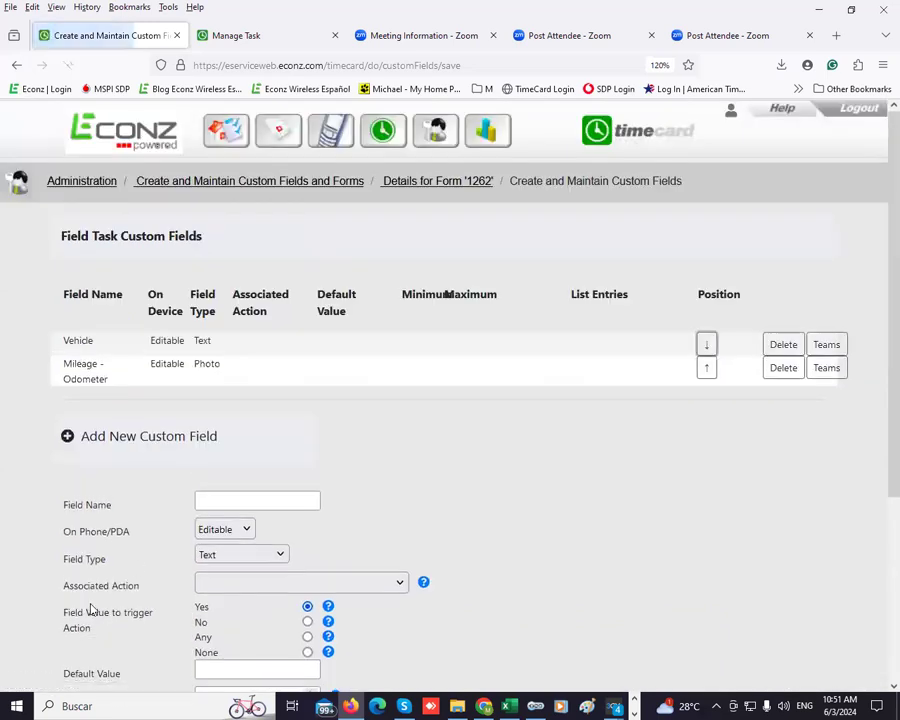
# - Try the Required option for On Phone/PDA on the new field and set it back to Editable
pyautogui.scroll(-2, 309, 466)
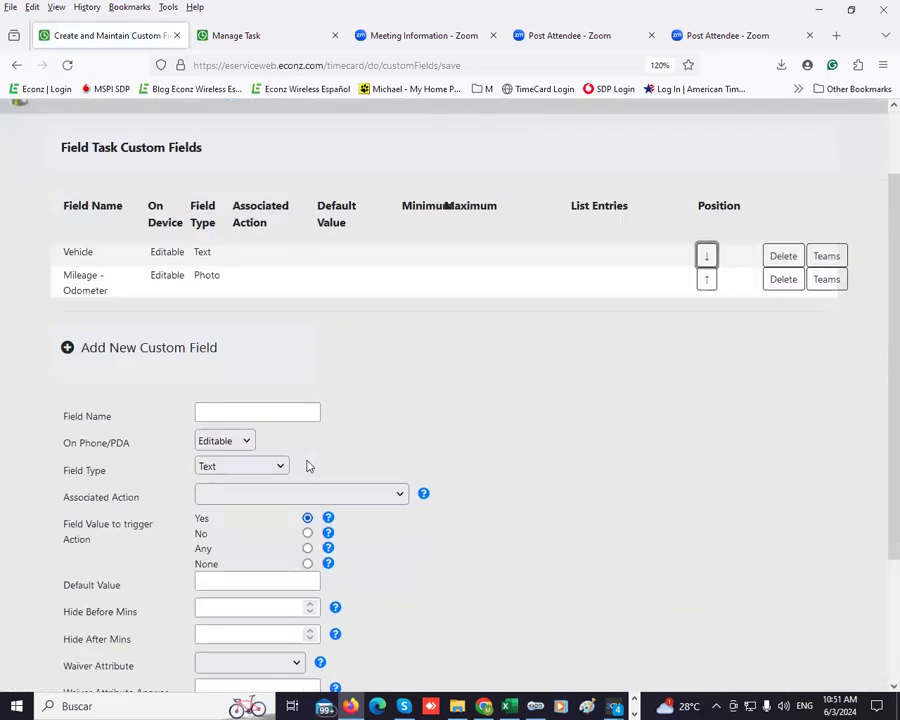
pyautogui.click(241, 442)
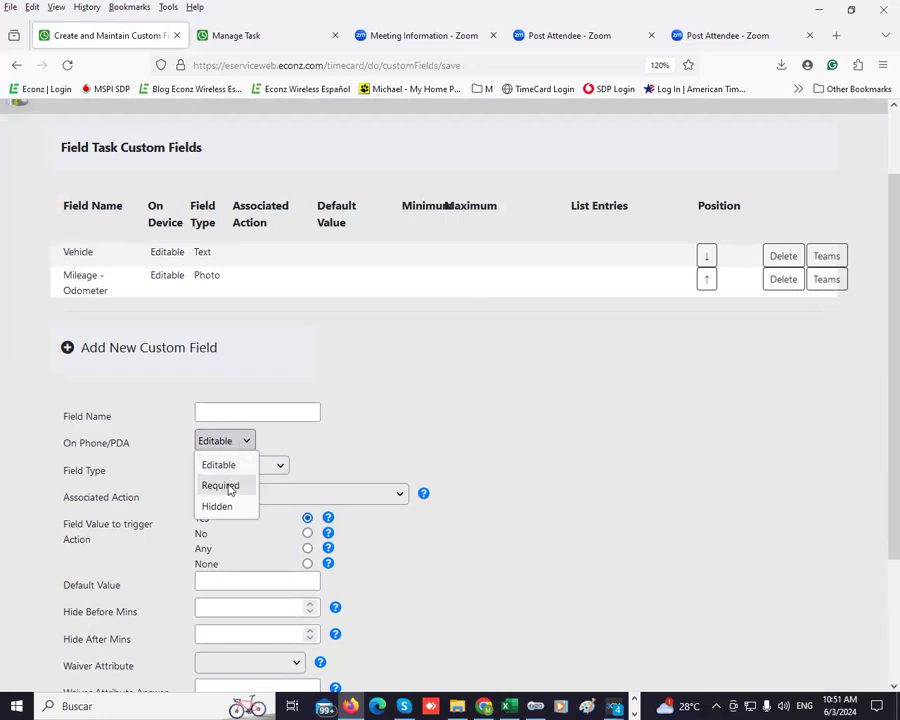
pyautogui.click(221, 486)
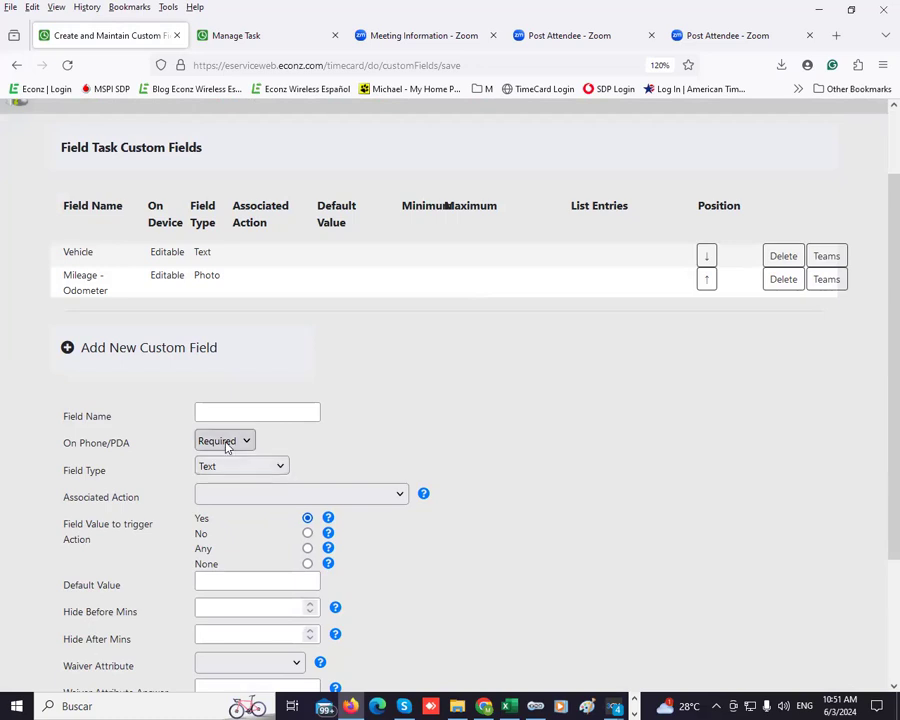
pyautogui.click(226, 447)
pyautogui.click(220, 463)
# - Add an editable text field named "License Plate number" to the form and save it
pyautogui.hotkey('alt', 'Tab')
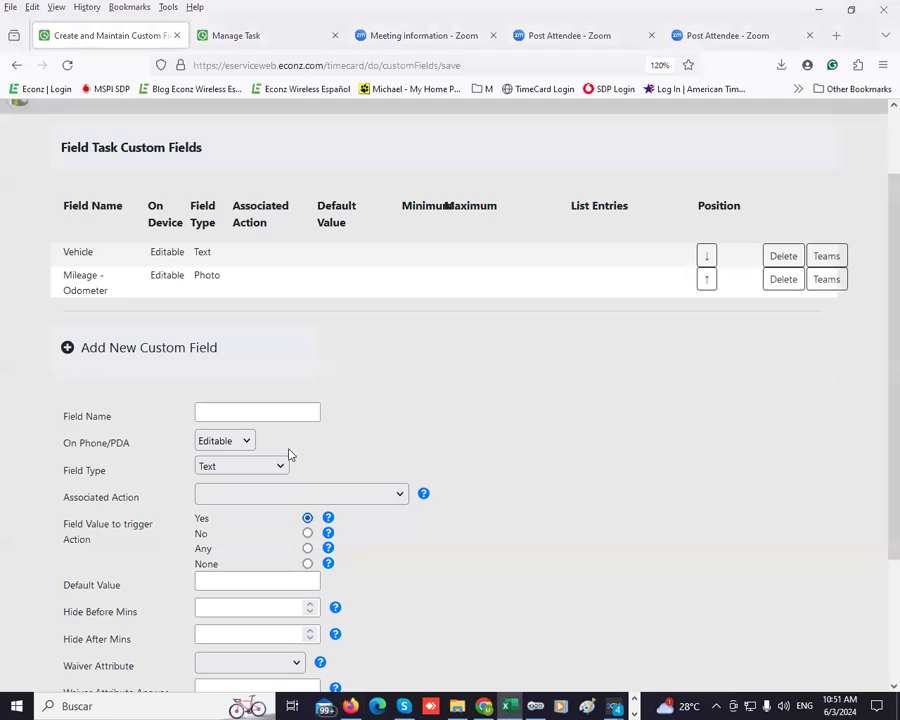
pyautogui.click(253, 412)
pyautogui.hotkey('ctrl', 'v')
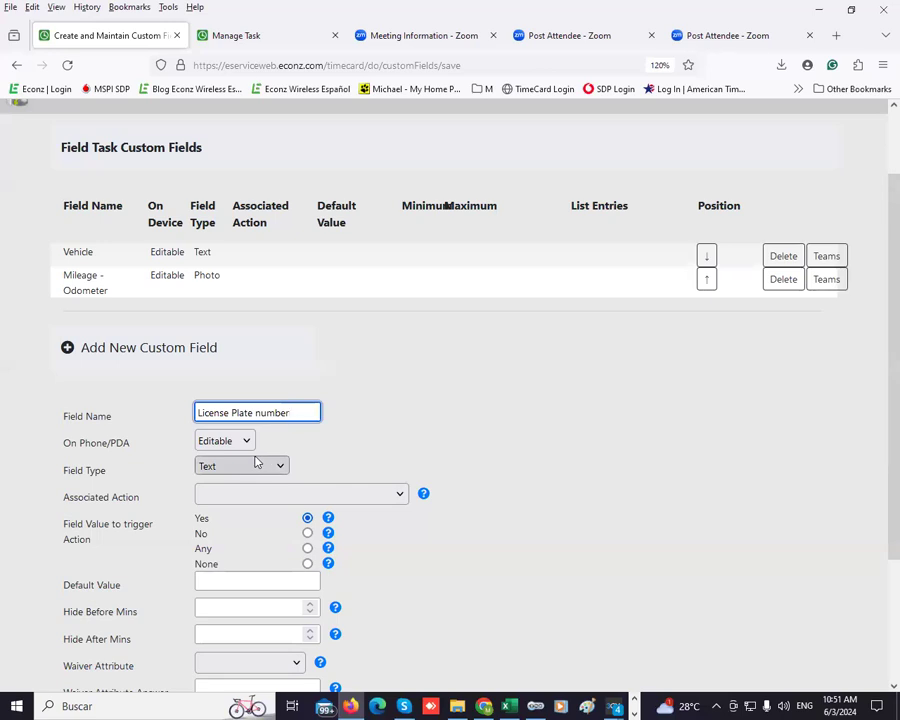
pyautogui.scroll(-3, 165, 498)
pyautogui.click(86, 577)
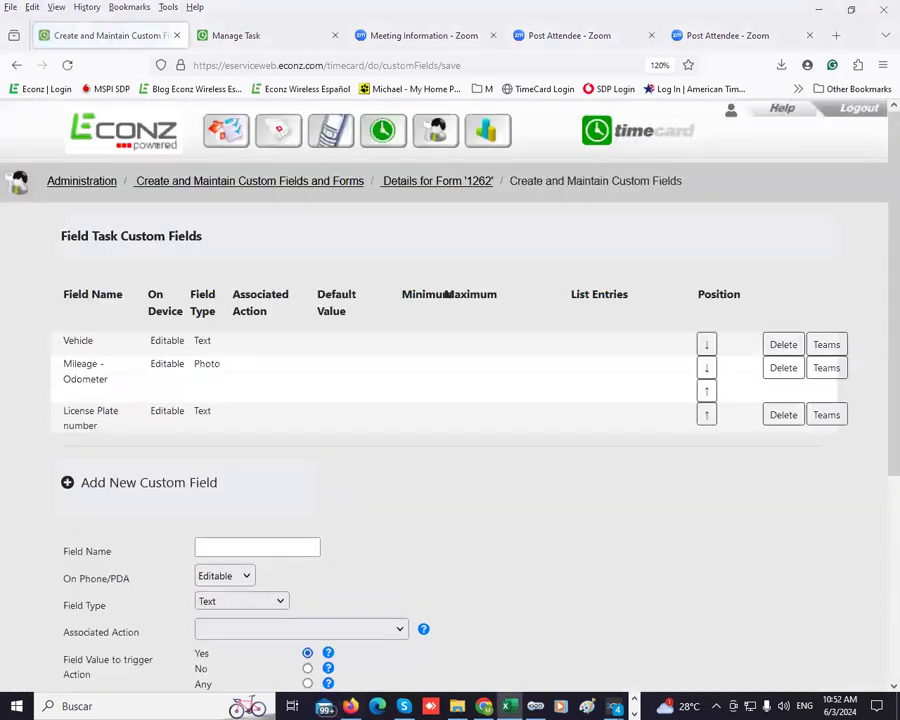
# - Add a custom field named "Ownership in Vehicle" with the Yes/No field type and save it
pyautogui.click(221, 549)
pyautogui.write('Ownership in Vehicle')
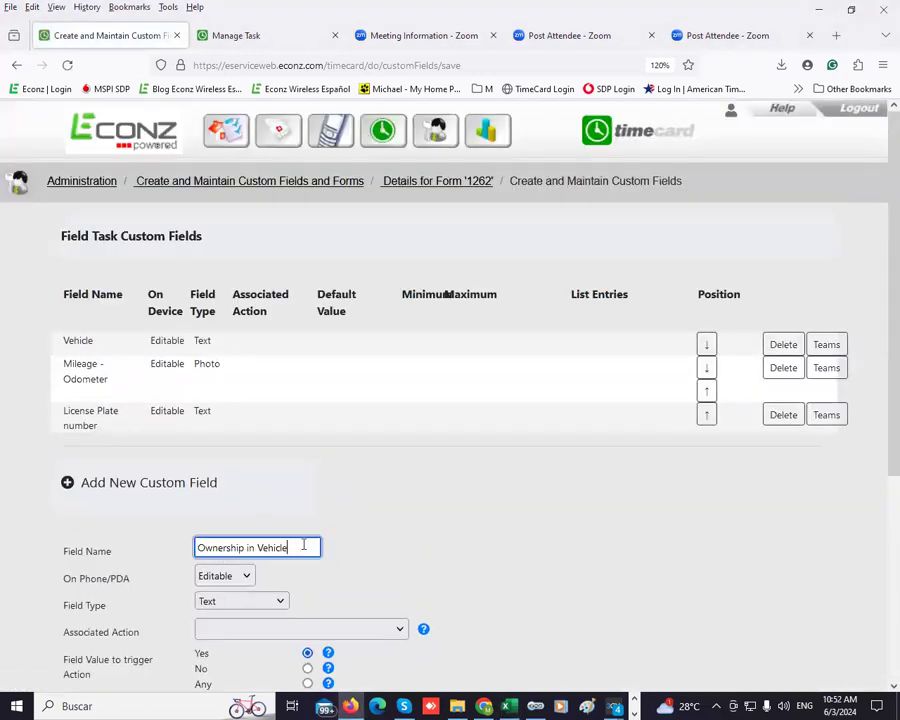
pyautogui.click(270, 601)
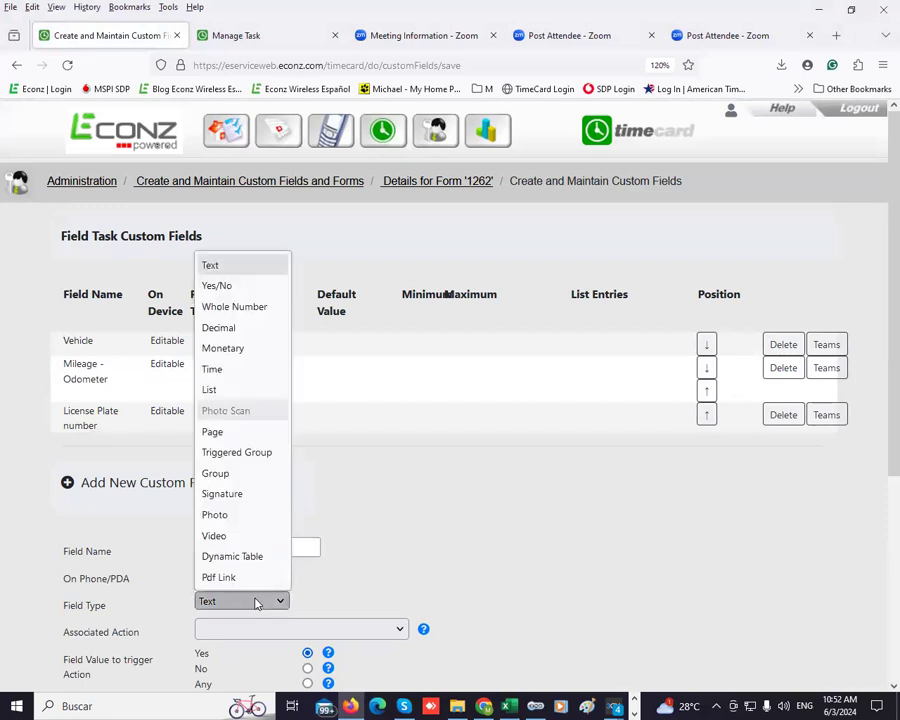
pyautogui.click(236, 290)
pyautogui.scroll(-5, 108, 600)
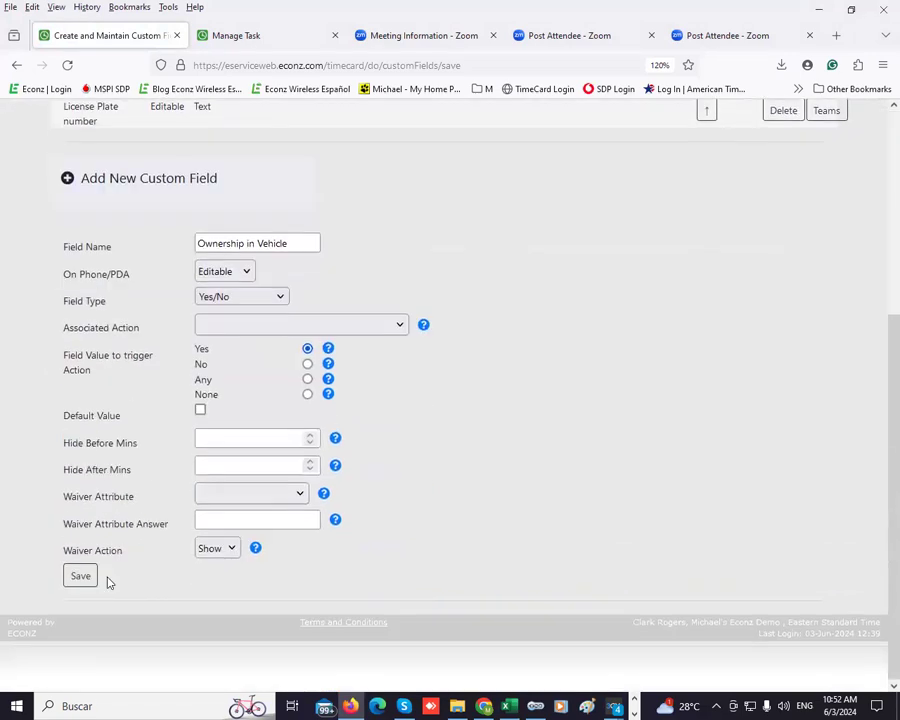
pyautogui.click(80, 574)
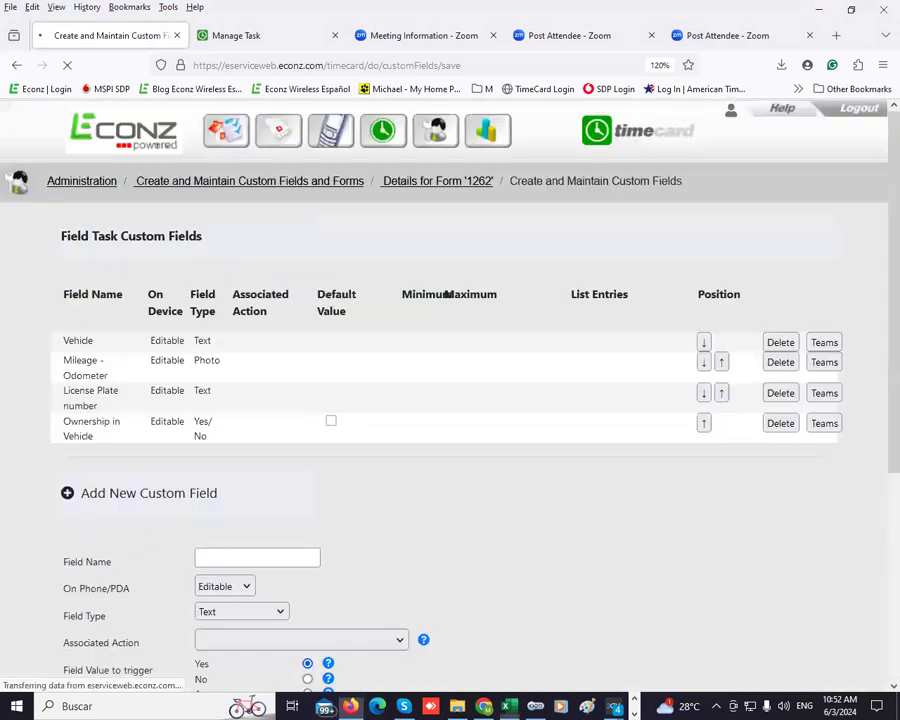
# - Add a custom field named "Plate Sticker Expiry" with the Time field type and save it
pyautogui.click(255, 596)
pyautogui.write('Plate Sticker Expiry')
pyautogui.scroll(-3, 403, 573)
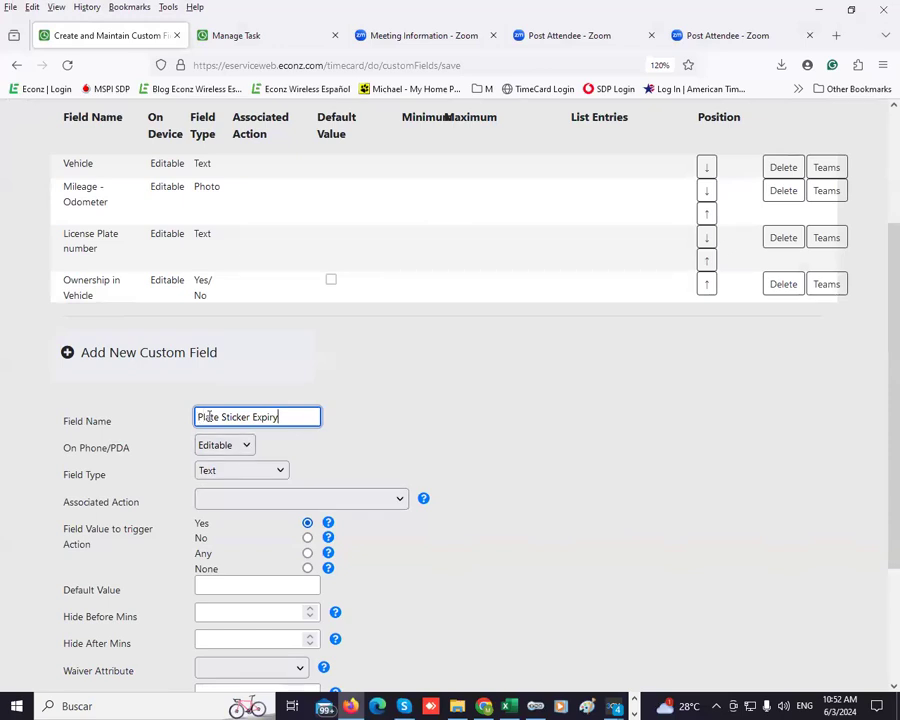
pyautogui.click(270, 470)
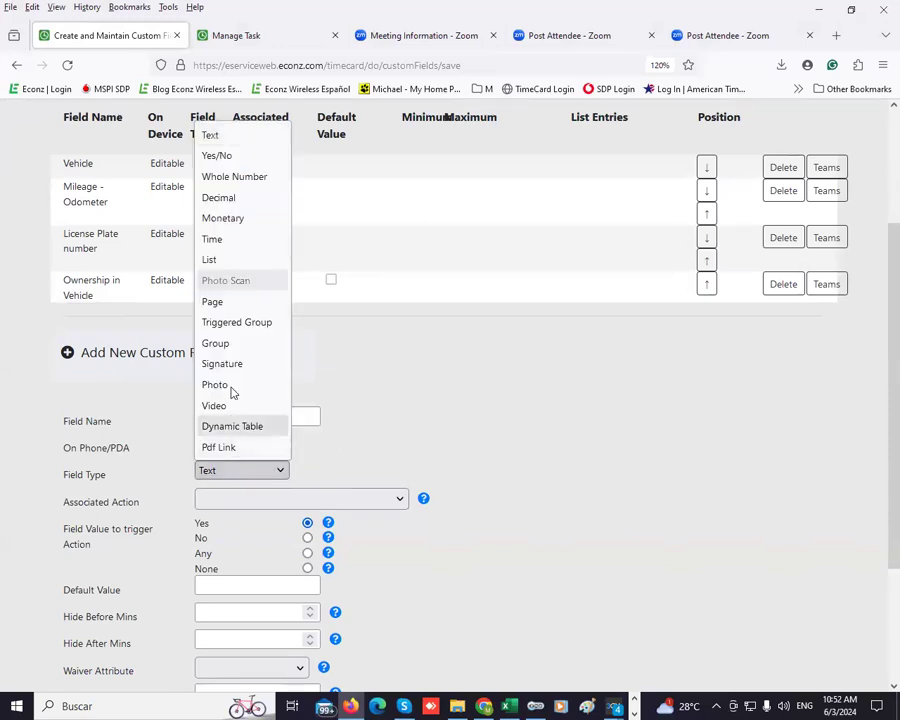
pyautogui.click(228, 240)
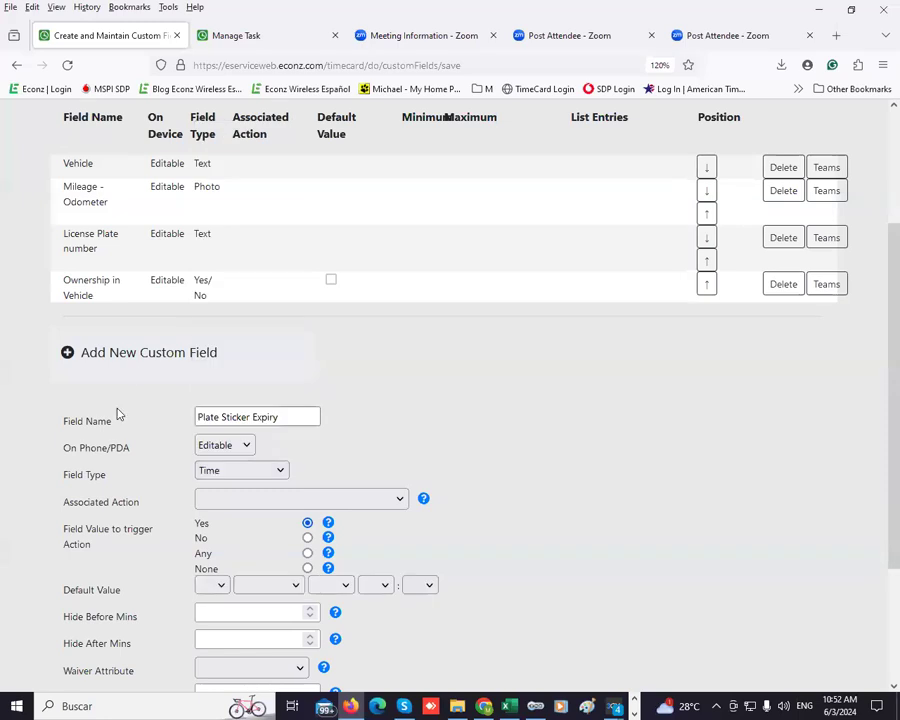
pyautogui.scroll(-2, 80, 486)
pyautogui.click(79, 662)
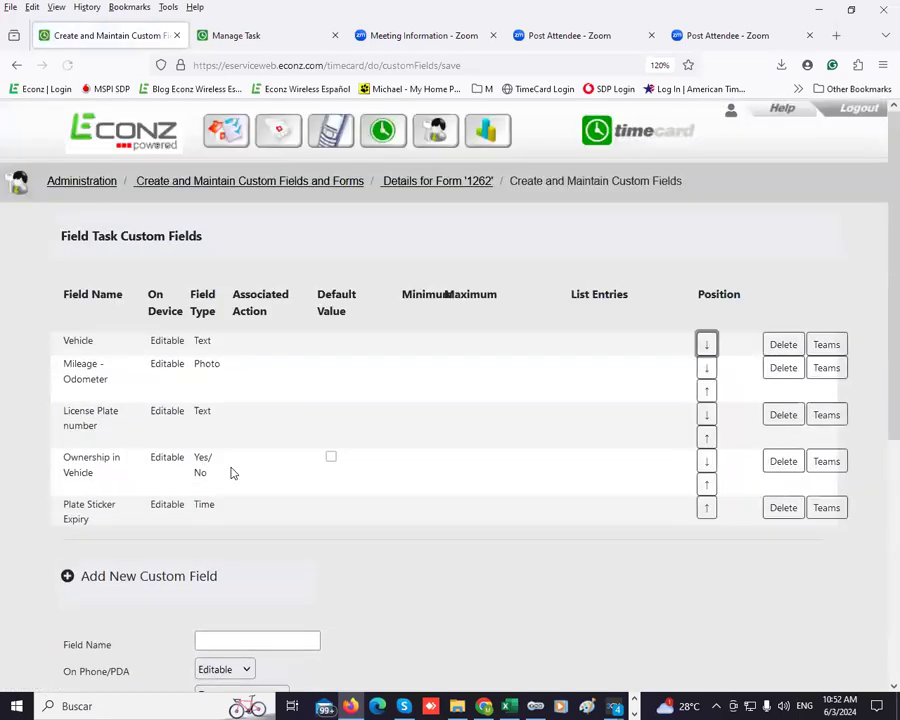
# - Add a custom field named "Interior / Exterior" with the Group field type and save it
pyautogui.scroll(-2, 229, 475)
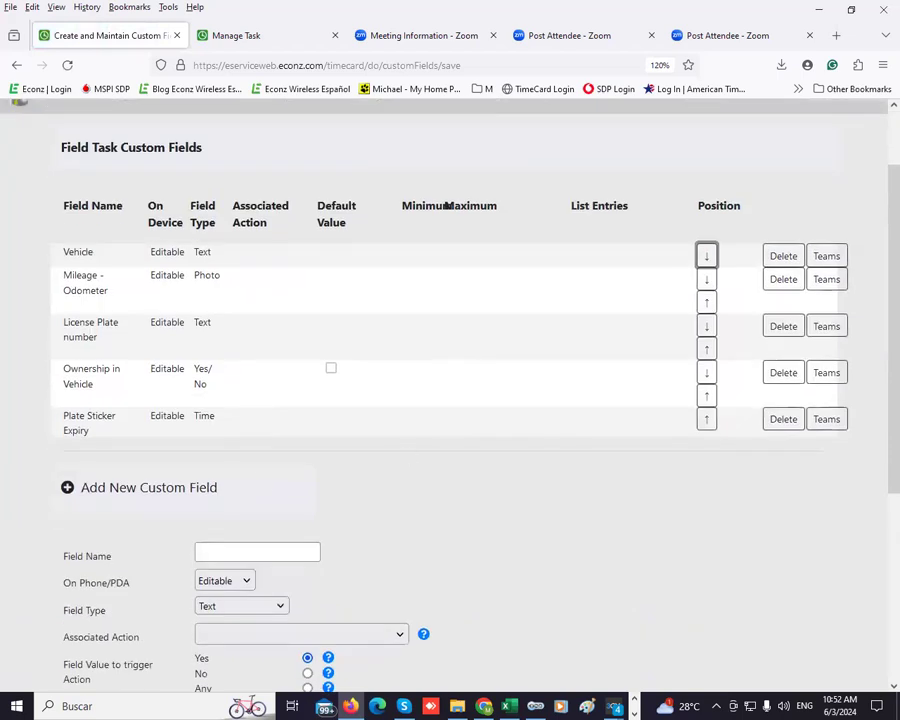
pyautogui.hotkey('alt', 'Tab')
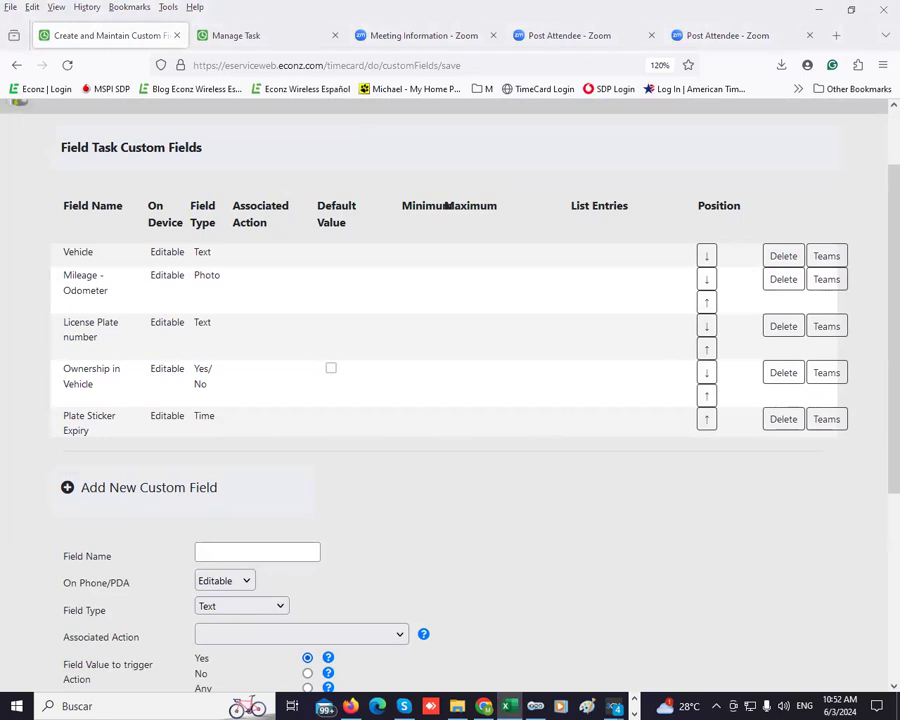
pyautogui.click(249, 555)
pyautogui.write('Interior / Exterior')
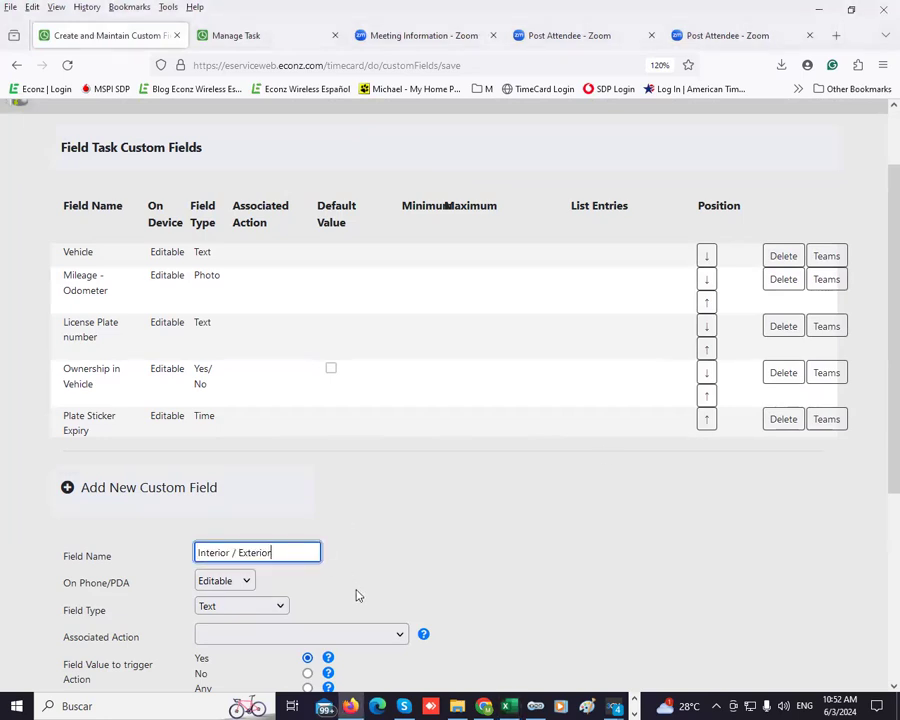
pyautogui.click(280, 605)
pyautogui.click(226, 481)
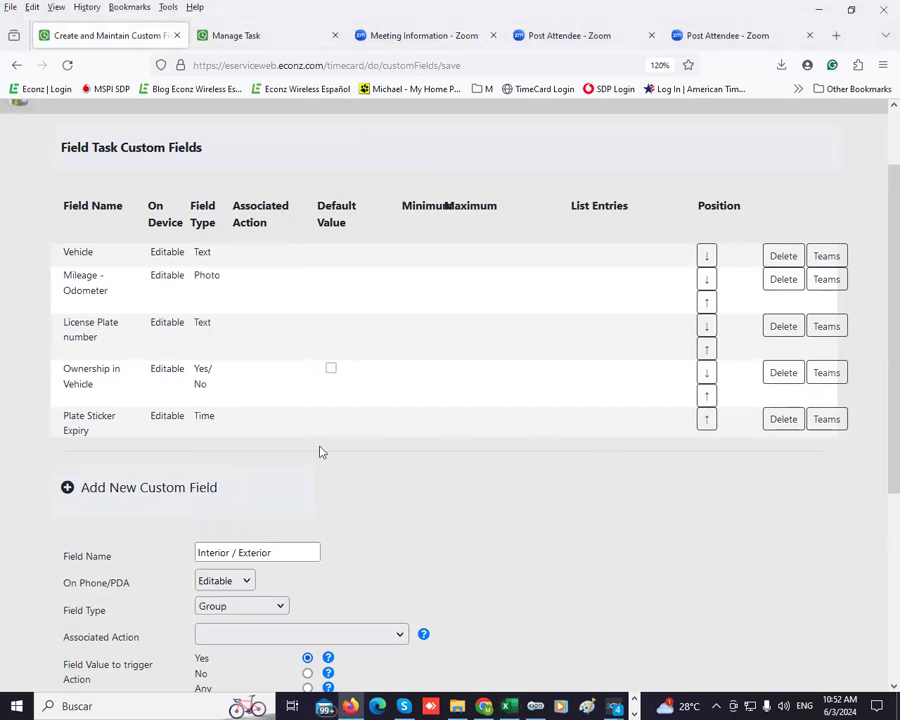
pyautogui.scroll(-3, 210, 545)
pyautogui.scroll(-3, 190, 552)
pyautogui.click(88, 570)
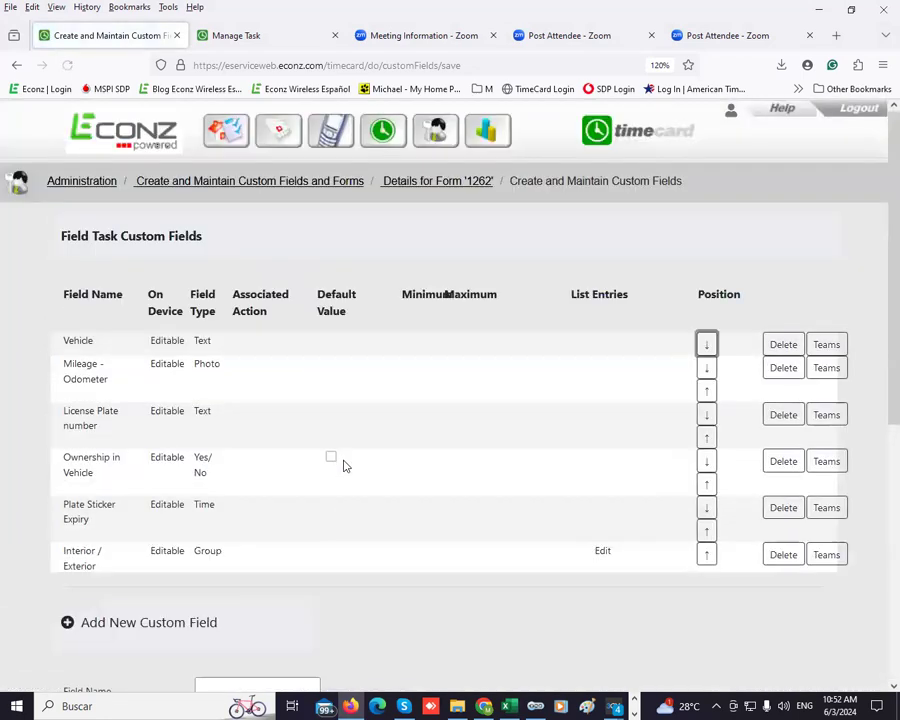
# - Open the Interior / Exterior group's list entries for editing in a new browser tab
pyautogui.rightClick(599, 558)
pyautogui.click(640, 312)
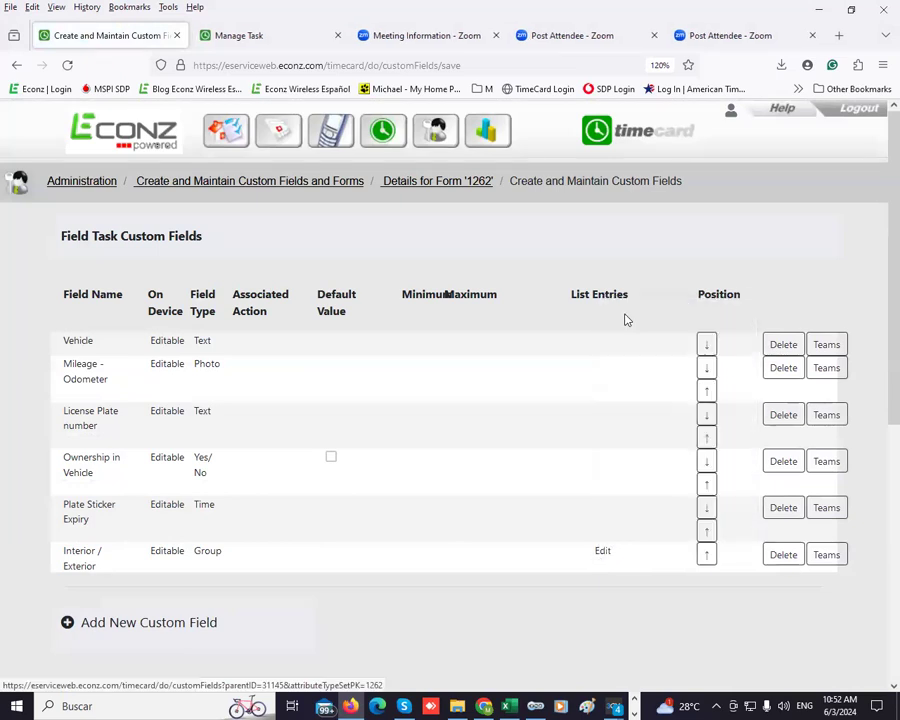
# - In the Interior / Exterior group, start a new custom field named "Exterior Body" with the List field type
pyautogui.click(232, 36)
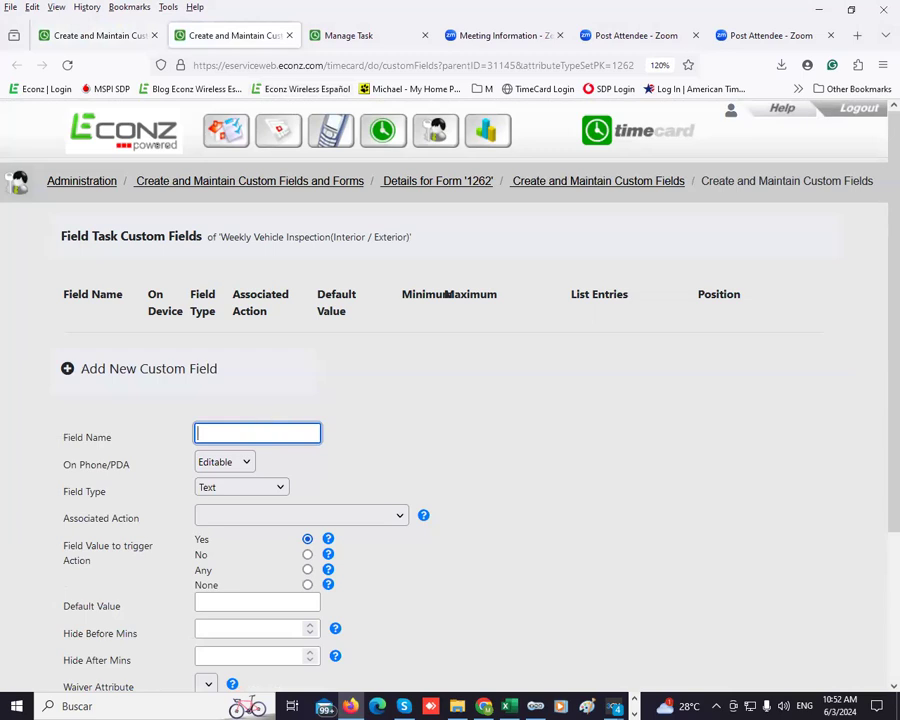
pyautogui.hotkey('alt', 'Tab')
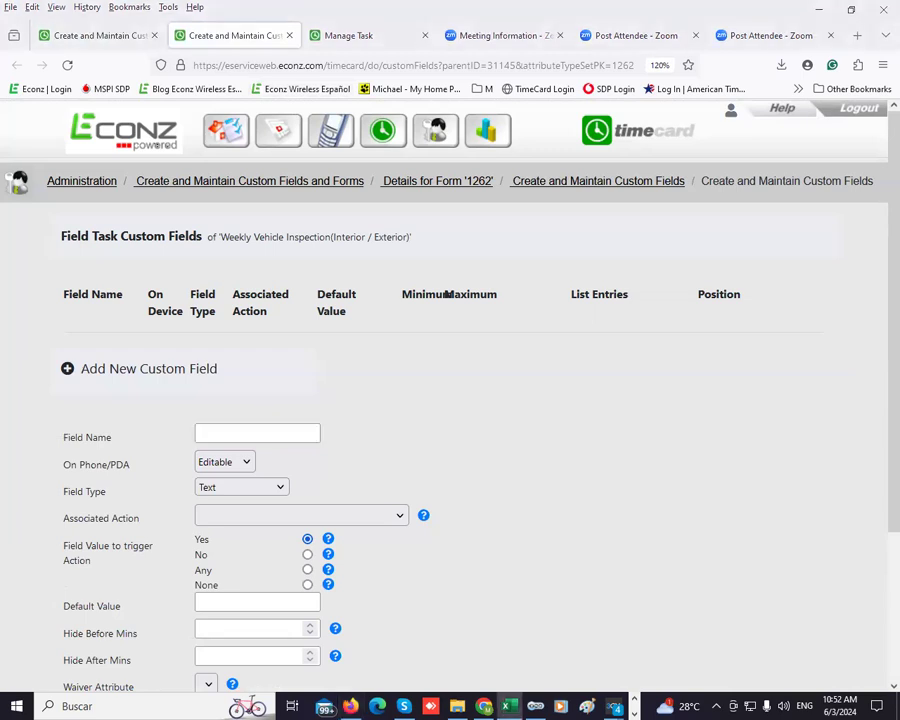
pyautogui.click(305, 430)
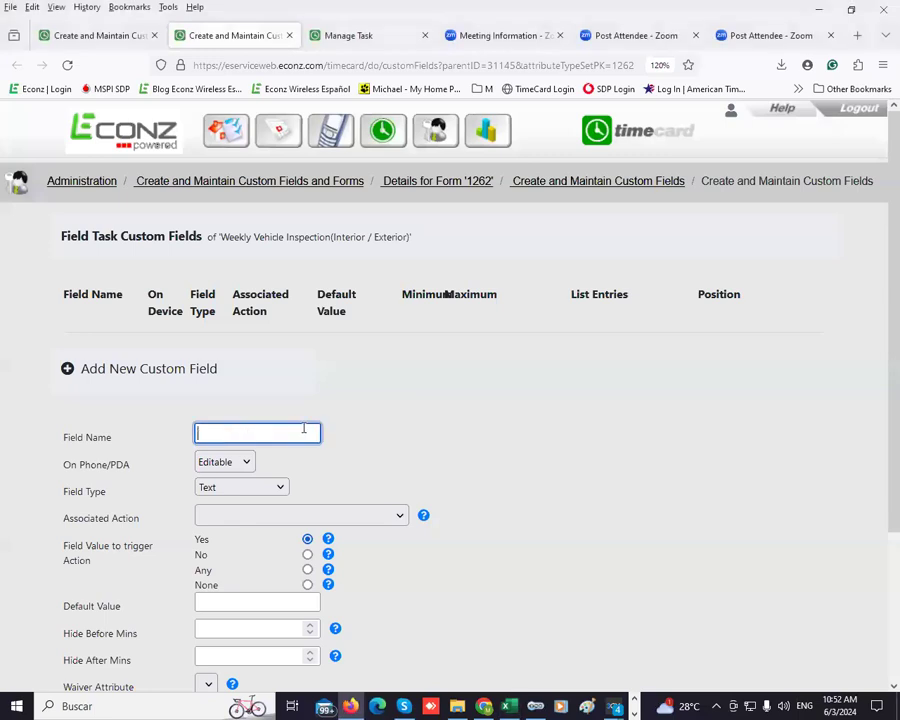
pyautogui.write('Exterior Body')
pyautogui.scroll(-2, 358, 450)
pyautogui.click(225, 400)
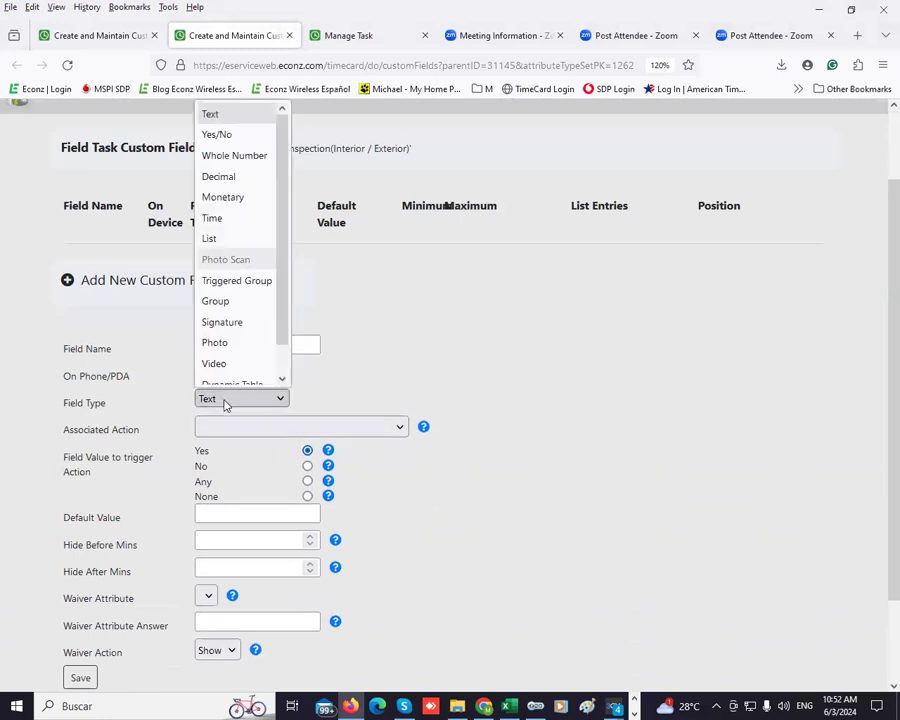
pyautogui.click(209, 229)
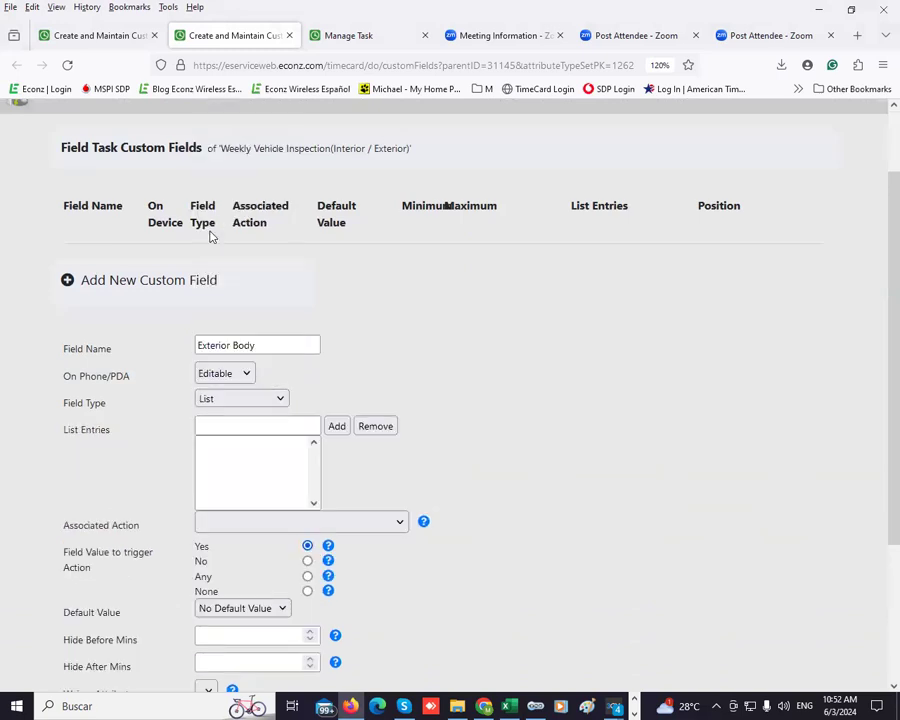
# - Add the list entries "Checked and Okay" and "Requires attention" to the Exterior Body field and save it
pyautogui.click(289, 430)
pyautogui.write('Checked and Okay')
pyautogui.click(337, 427)
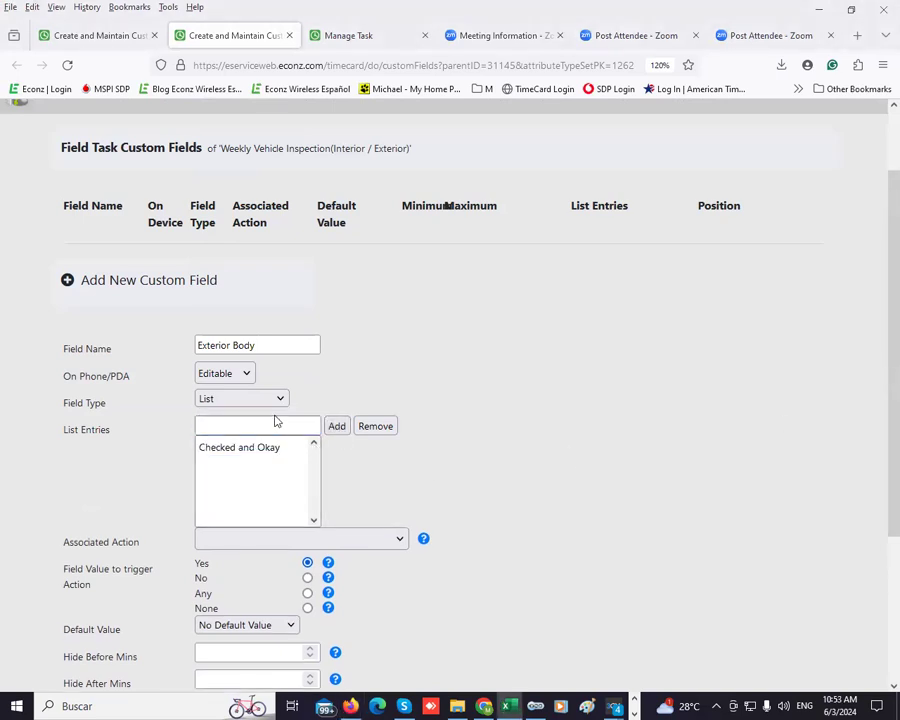
pyautogui.click(310, 425)
pyautogui.write('Requires attention')
pyautogui.click(337, 427)
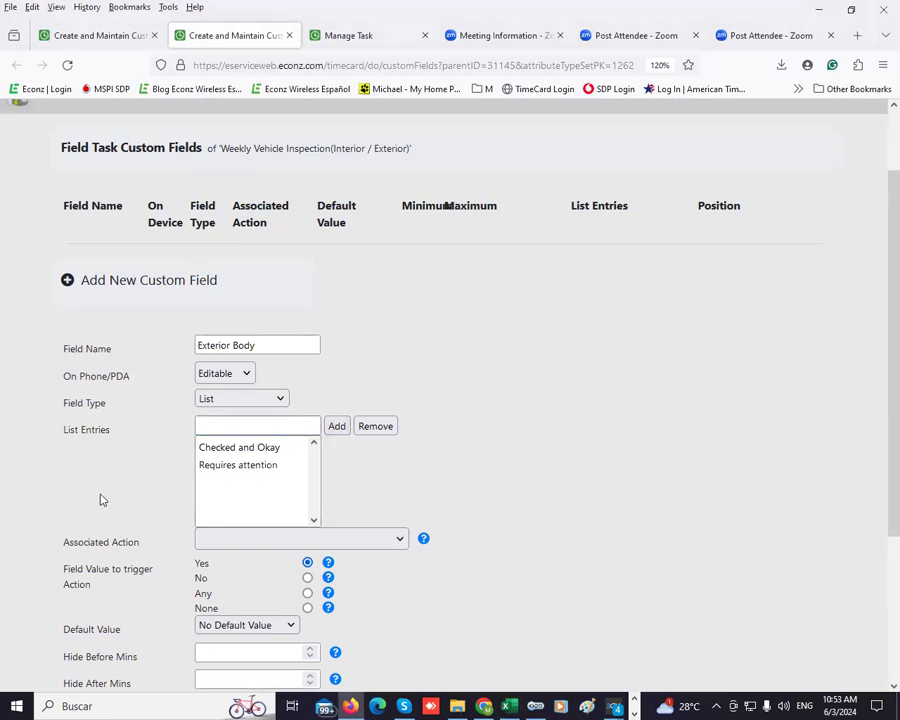
pyautogui.scroll(-3, 100, 496)
pyautogui.click(74, 617)
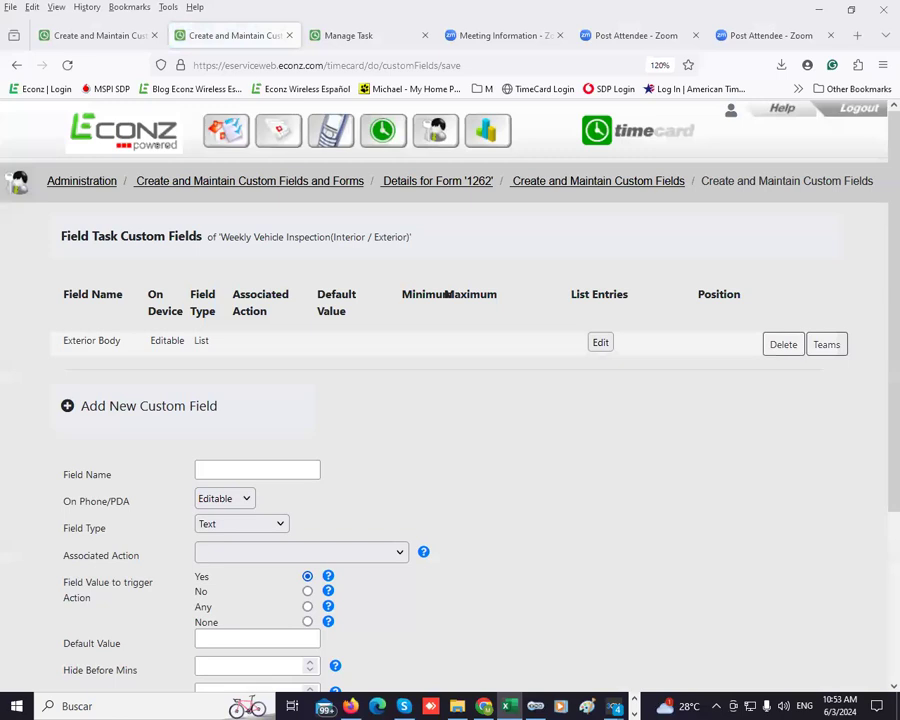
# - Start another custom field in the group named "Windshield / Glass" with the List field type
pyautogui.click(211, 470)
pyautogui.write('Windshield / Glass')
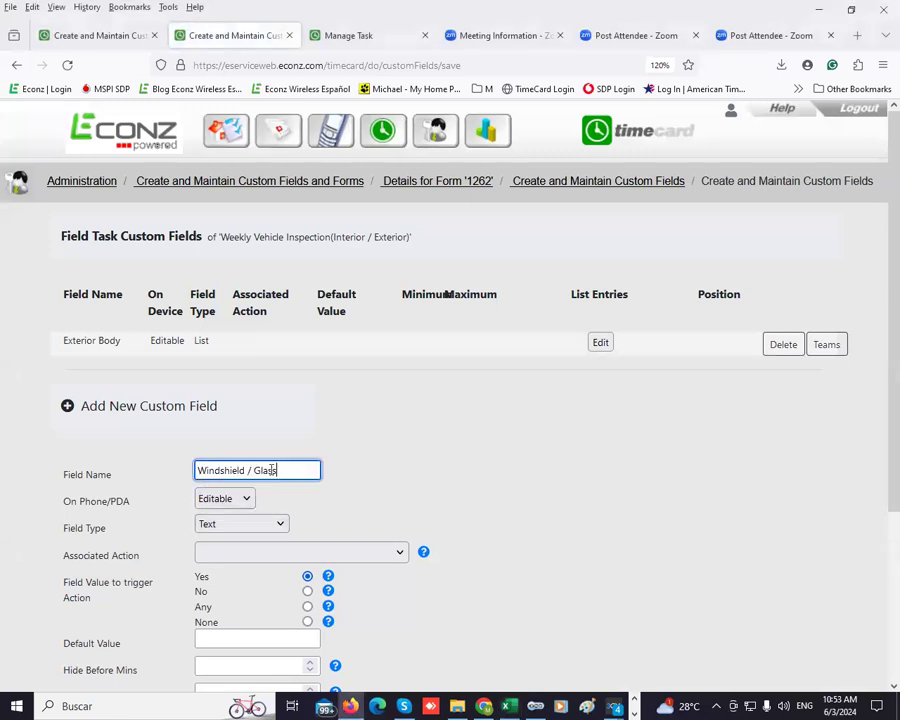
pyautogui.click(221, 529)
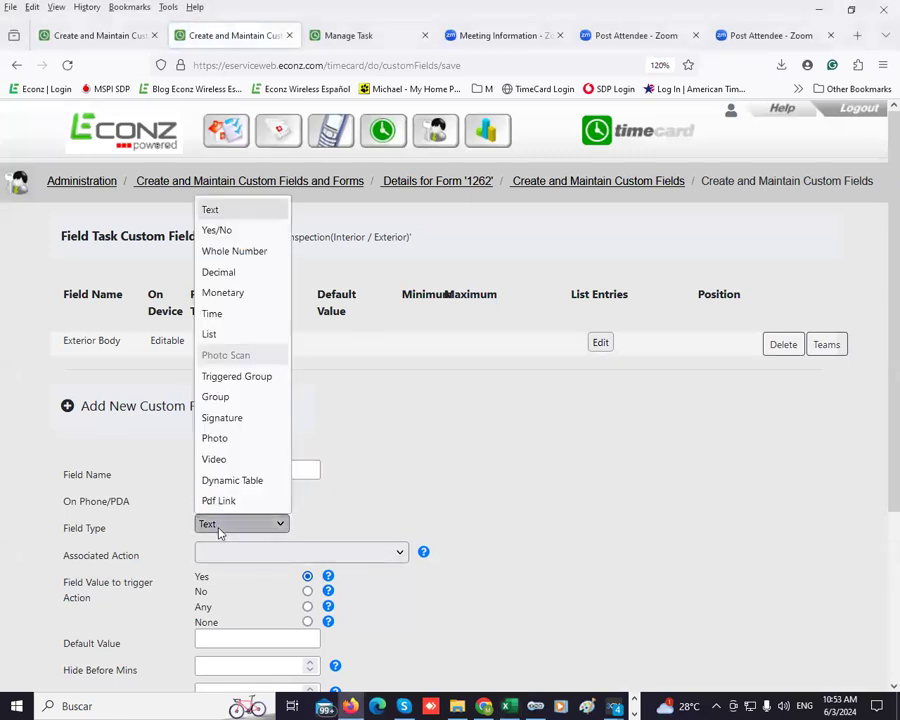
pyautogui.click(233, 336)
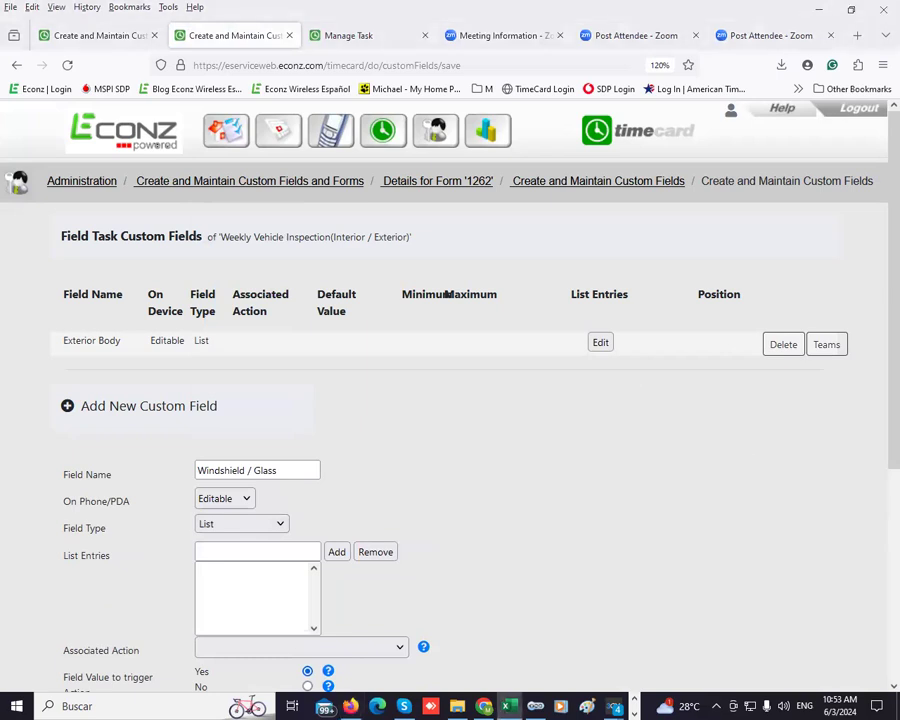
# - Add the list entries "Checked and Okay" and "Requires attention" to the Windshield / Glass field and save it
pyautogui.click(255, 553)
pyautogui.write('Checked and Okay')
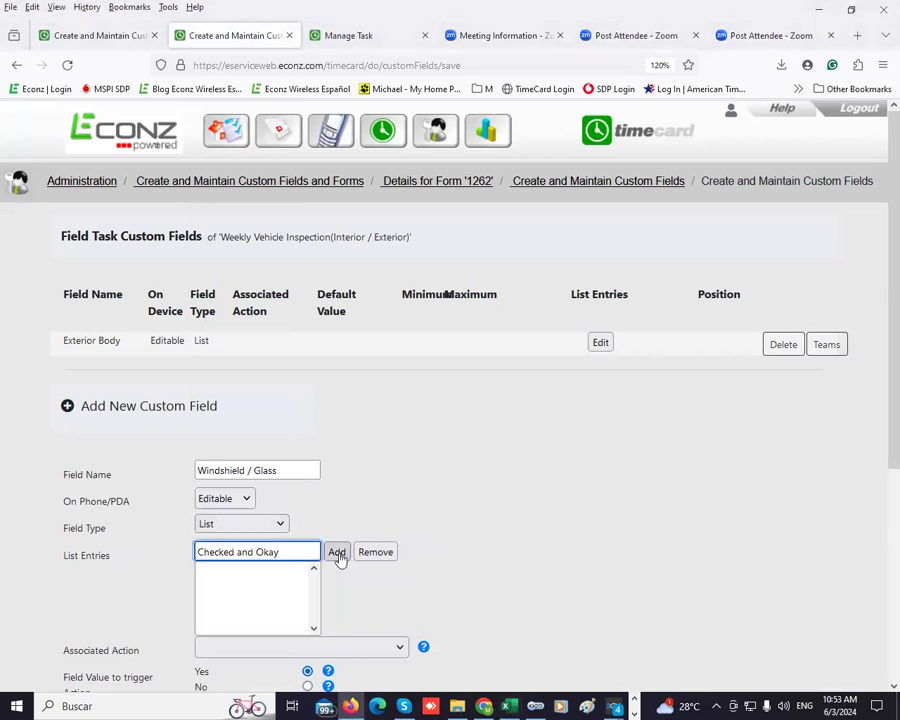
pyautogui.click(338, 556)
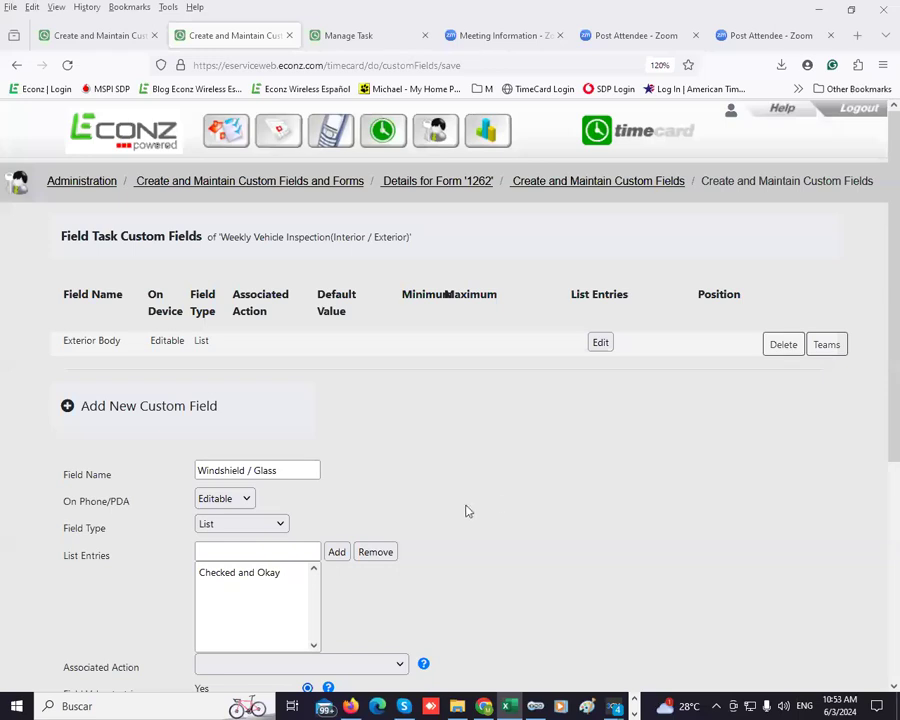
pyautogui.click(301, 552)
pyautogui.write('Requires attention')
pyautogui.click(337, 553)
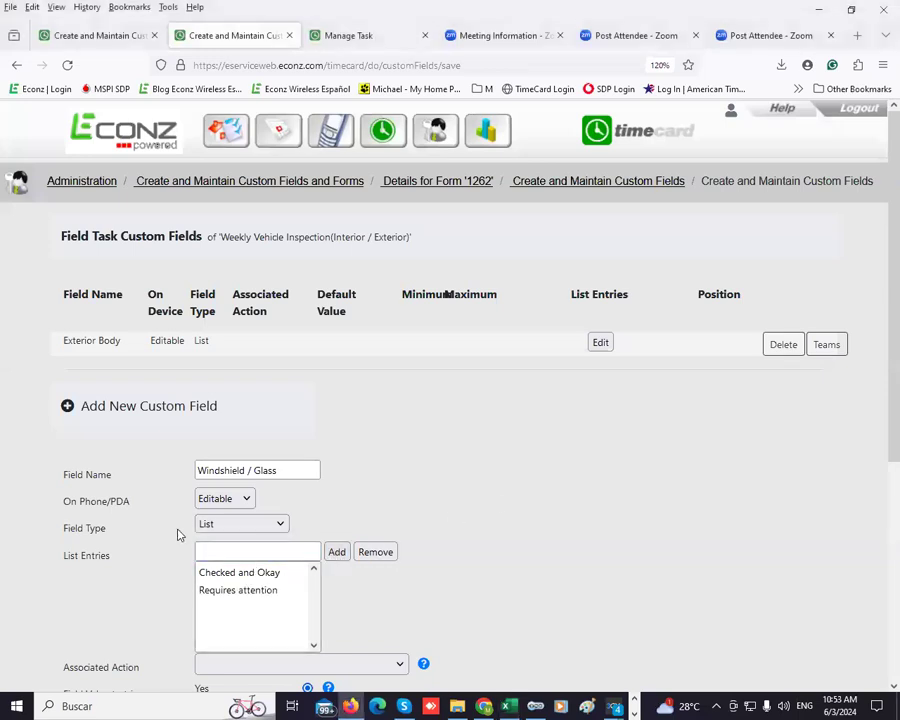
pyautogui.scroll(-4, 146, 570)
pyautogui.click(82, 573)
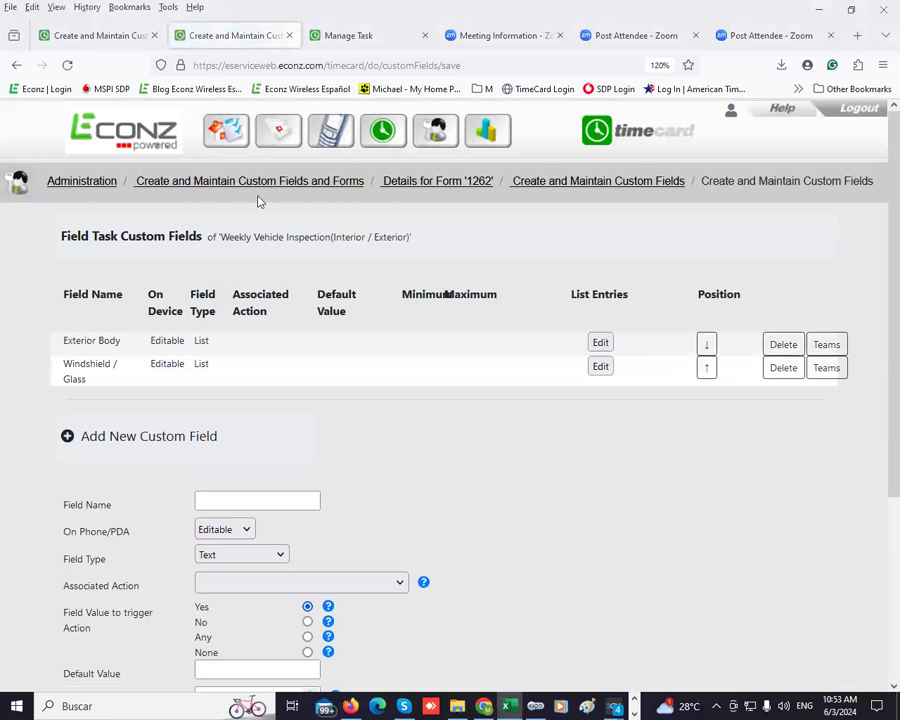
# - Close the group's page and add a custom field named "Signature" with the Signature field type to the main form, saving it
pyautogui.click(288, 37)
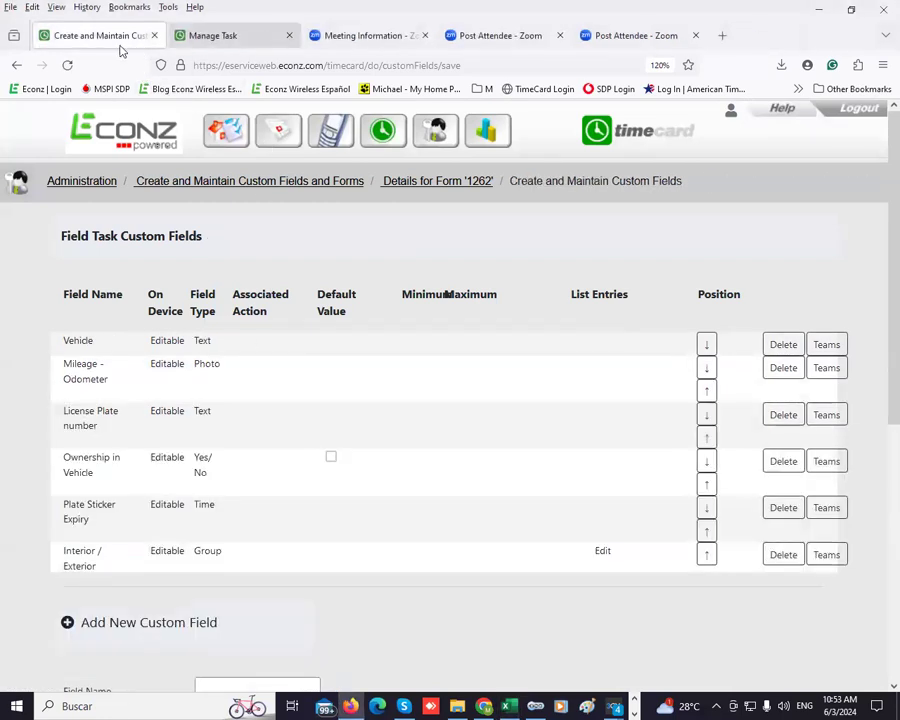
pyautogui.scroll(-3, 236, 464)
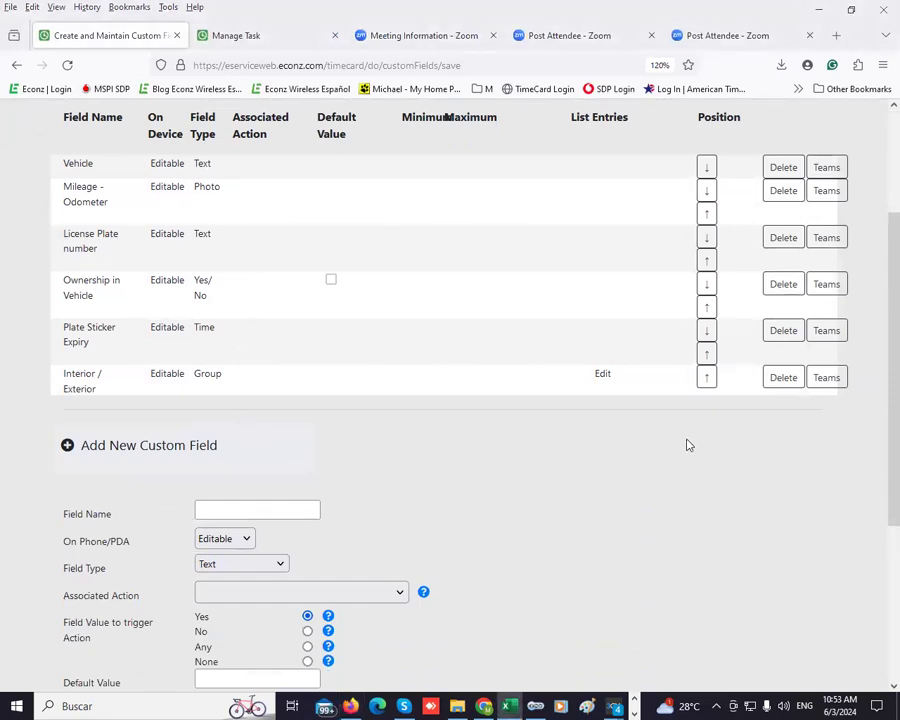
pyautogui.click(307, 509)
pyautogui.write('Signature')
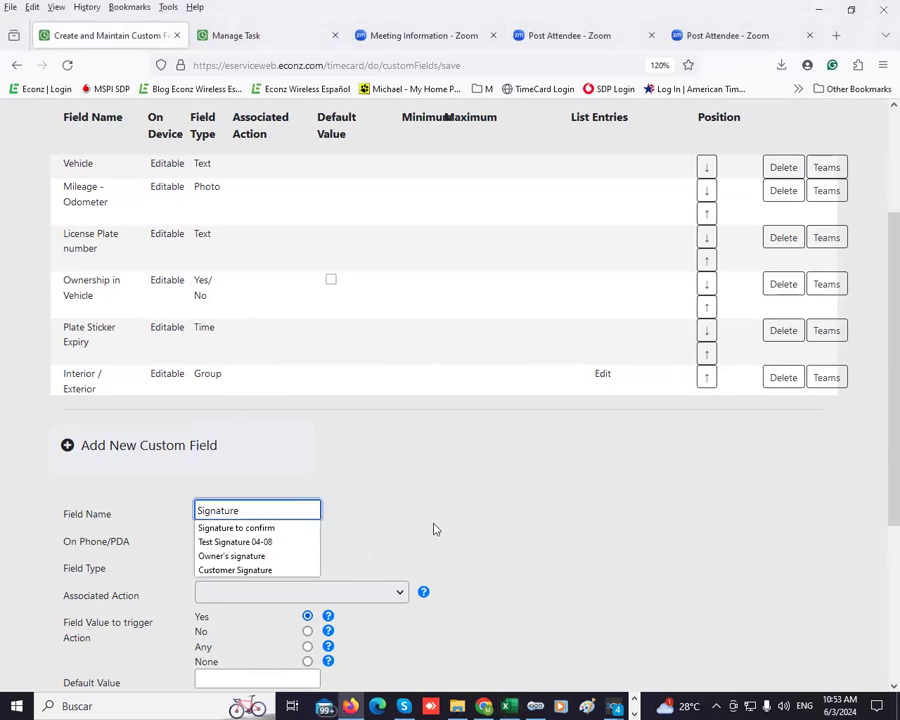
pyautogui.click(320, 550)
pyautogui.click(239, 567)
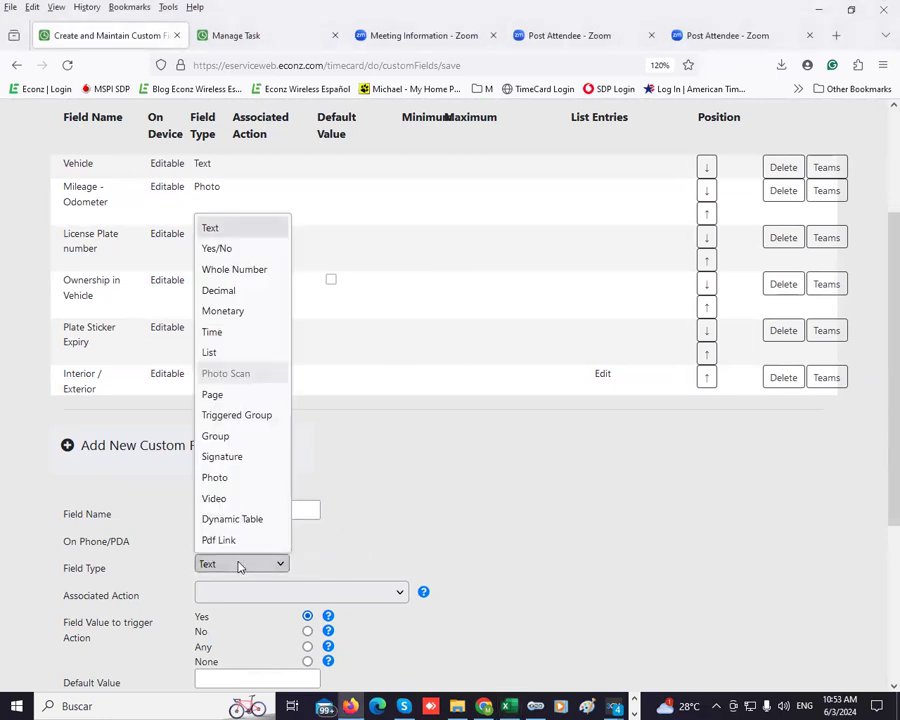
pyautogui.click(225, 457)
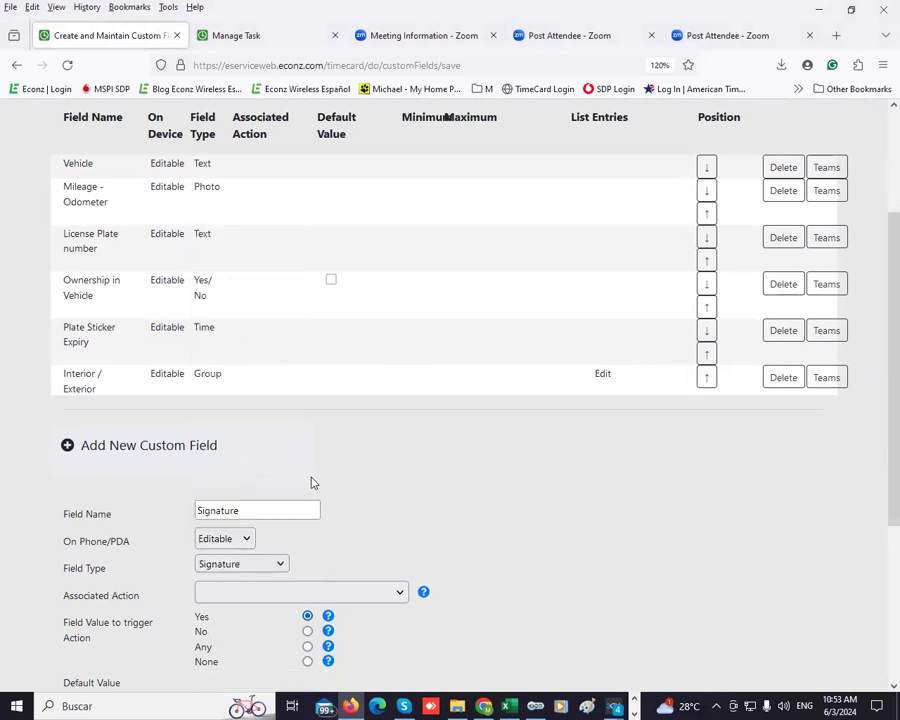
pyautogui.scroll(-1, 280, 470)
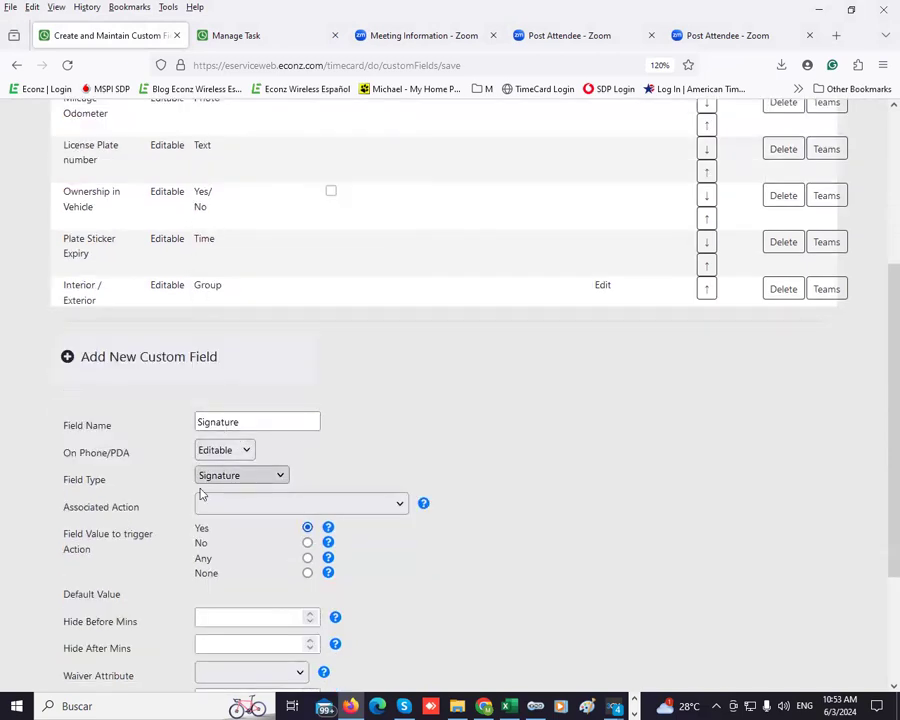
pyautogui.scroll(-2, 140, 536)
pyautogui.click(76, 576)
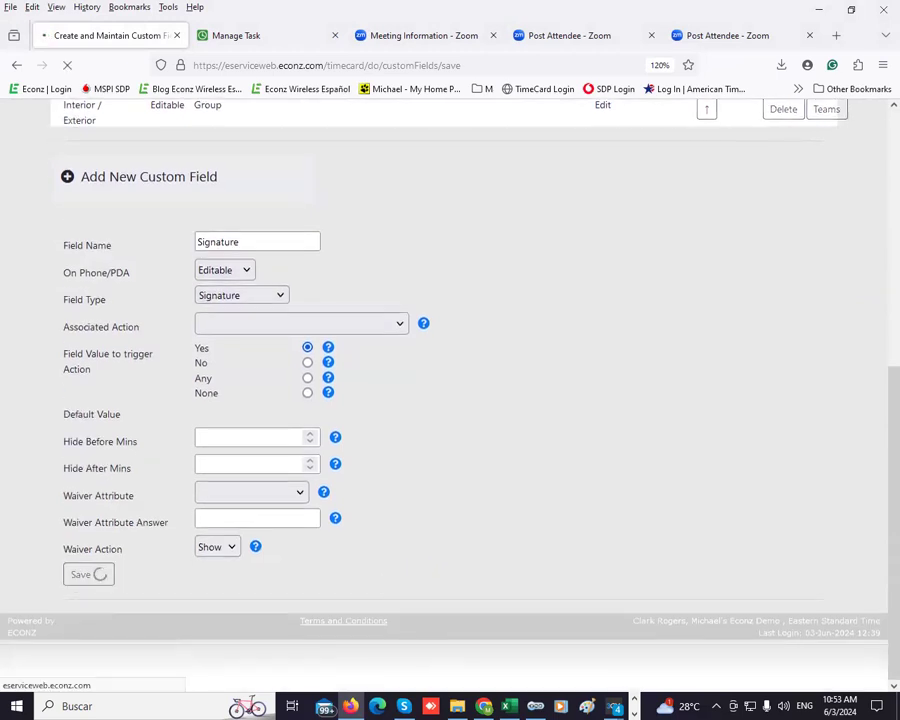
# - Add a custom field named "Need extra repairs?" with the Yes/No field type and save it
pyautogui.scroll(-1, 493, 465)
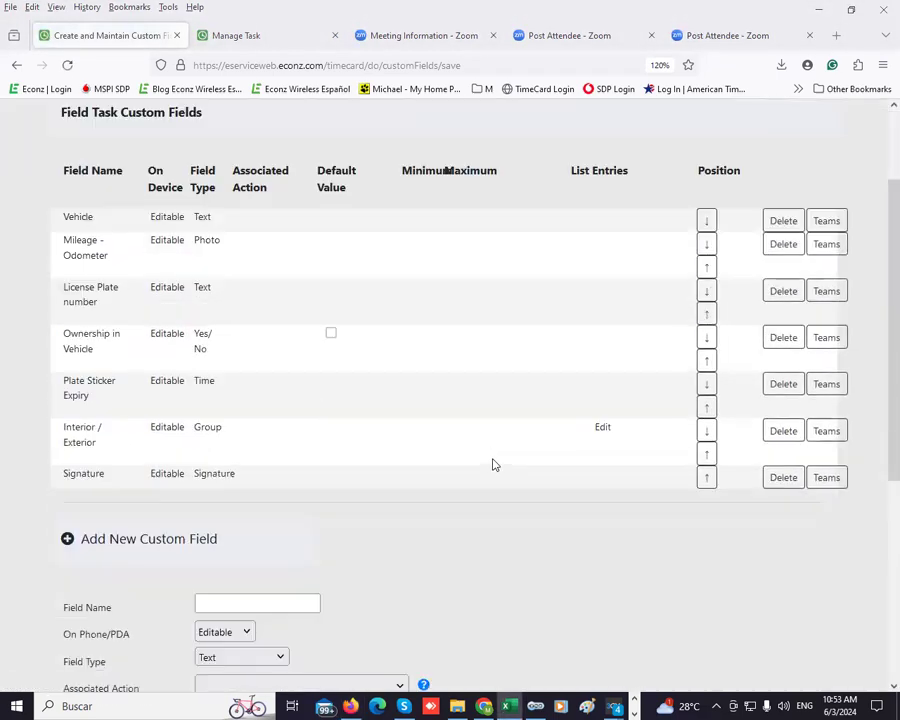
pyautogui.scroll(-1, 490, 467)
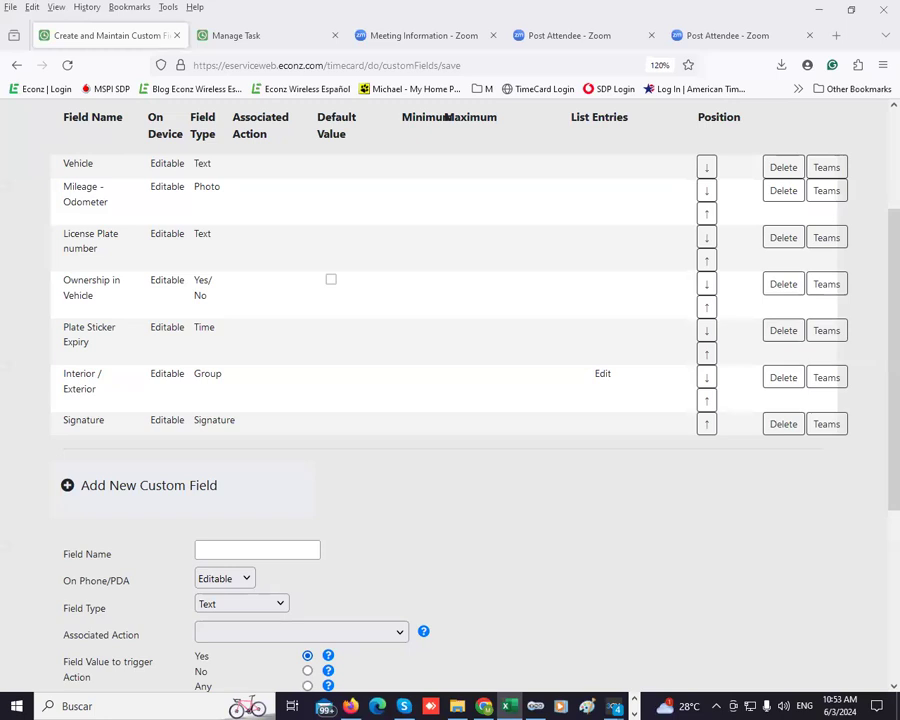
pyautogui.click(240, 547)
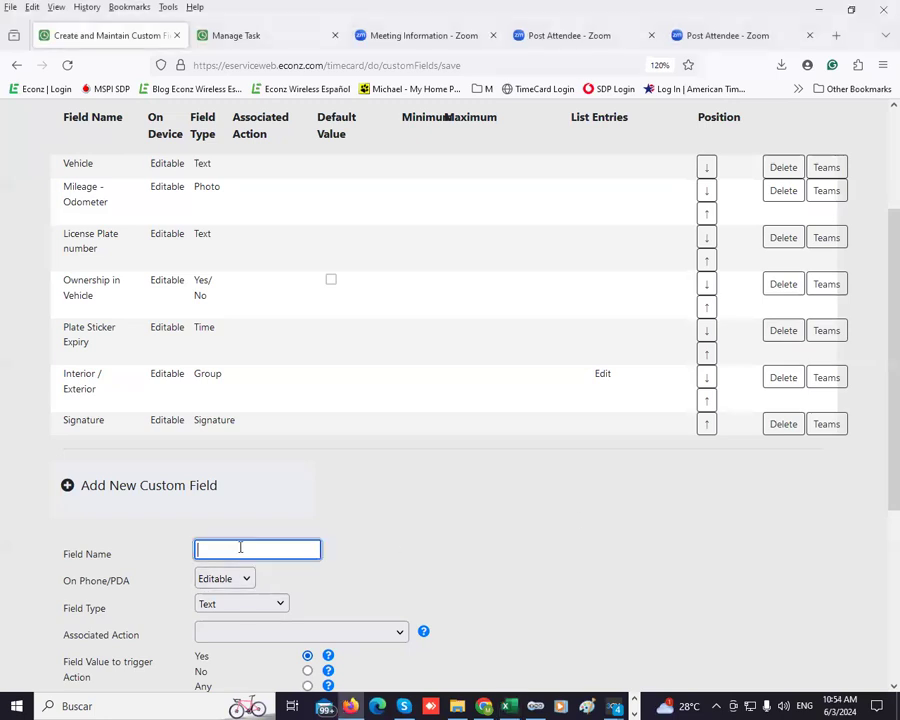
pyautogui.write('Need extra repairs?')
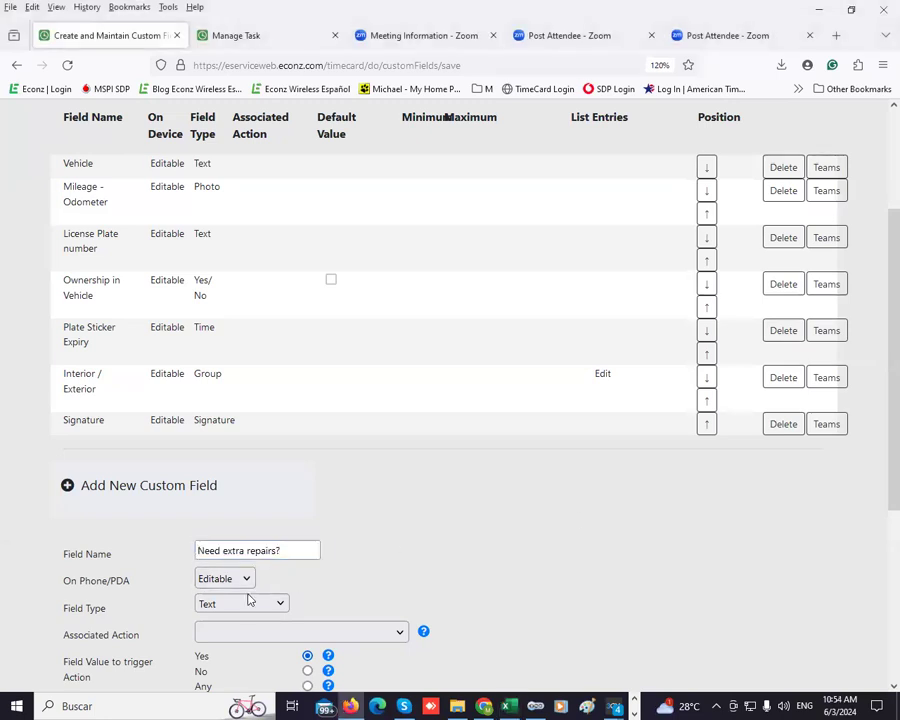
pyautogui.click(242, 605)
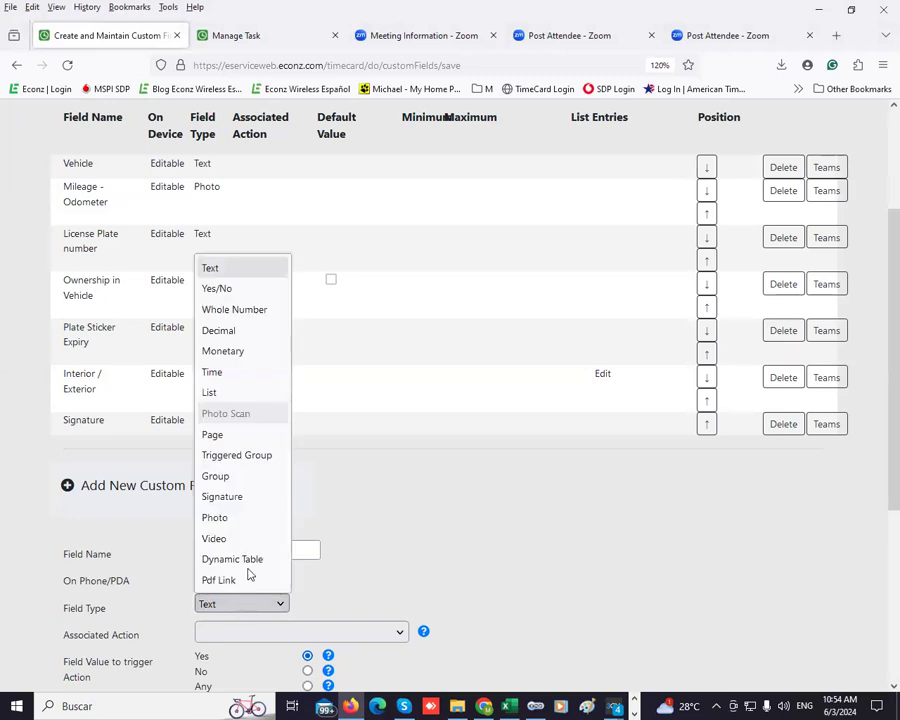
pyautogui.click(232, 290)
pyautogui.scroll(-3, 116, 598)
pyautogui.click(84, 615)
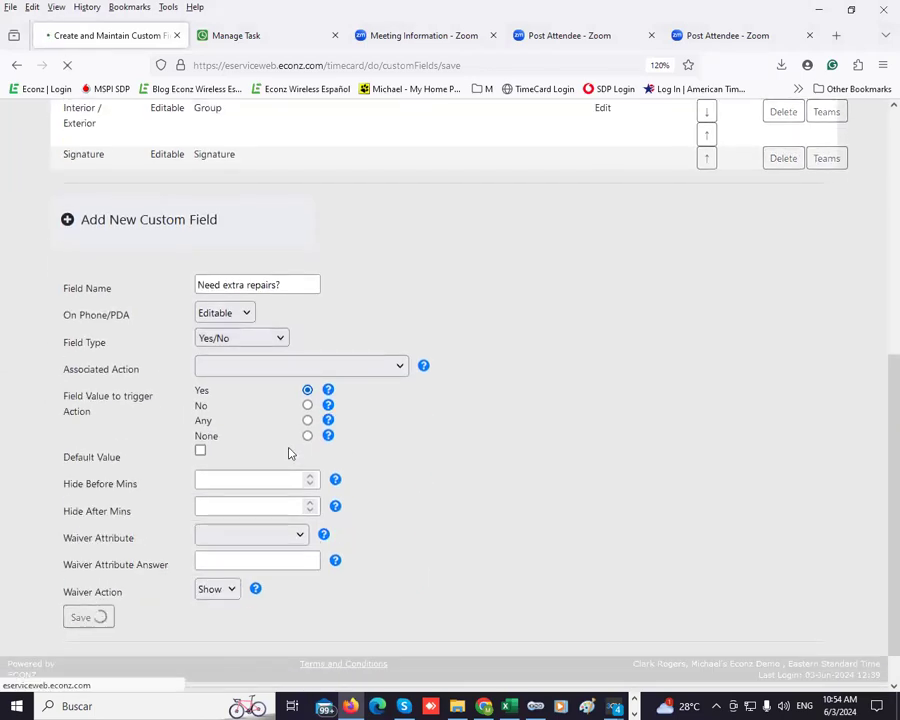
# - Start a new custom field named "Specify", keeping the Text field type
pyautogui.scroll(-3, 330, 447)
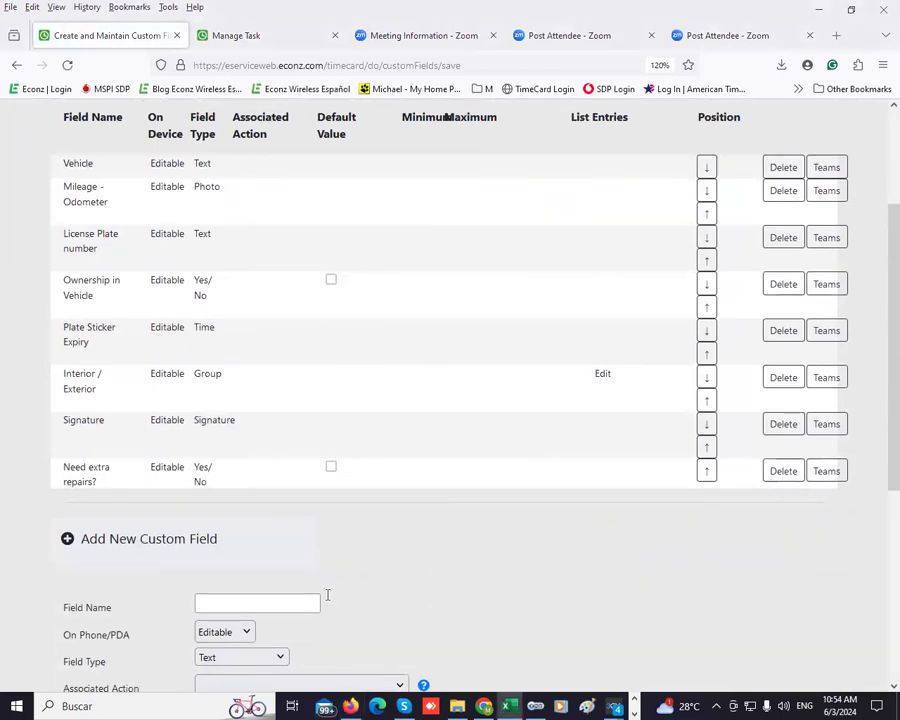
pyautogui.click(267, 604)
pyautogui.write('Specify')
pyautogui.scroll(-2, 532, 539)
pyautogui.scroll(-5, 532, 539)
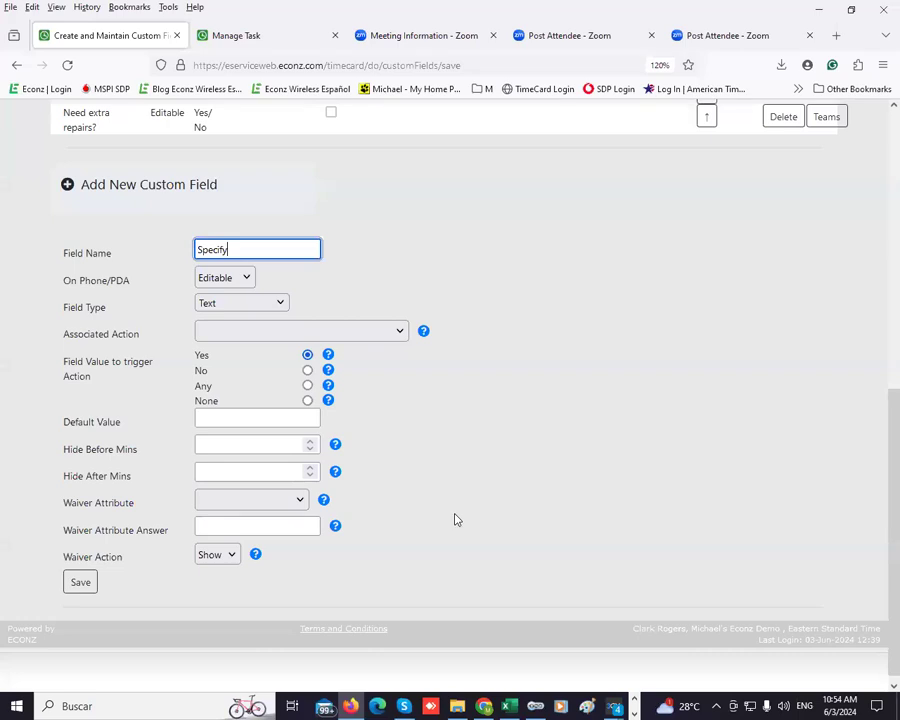
# - Set the Specify field's waiver attribute to "Need extra repairs?" and its waiver attribute answer to "Yes"
pyautogui.scroll(2, 455, 519)
pyautogui.moveTo(58, 604); pyautogui.dragTo(274, 616)
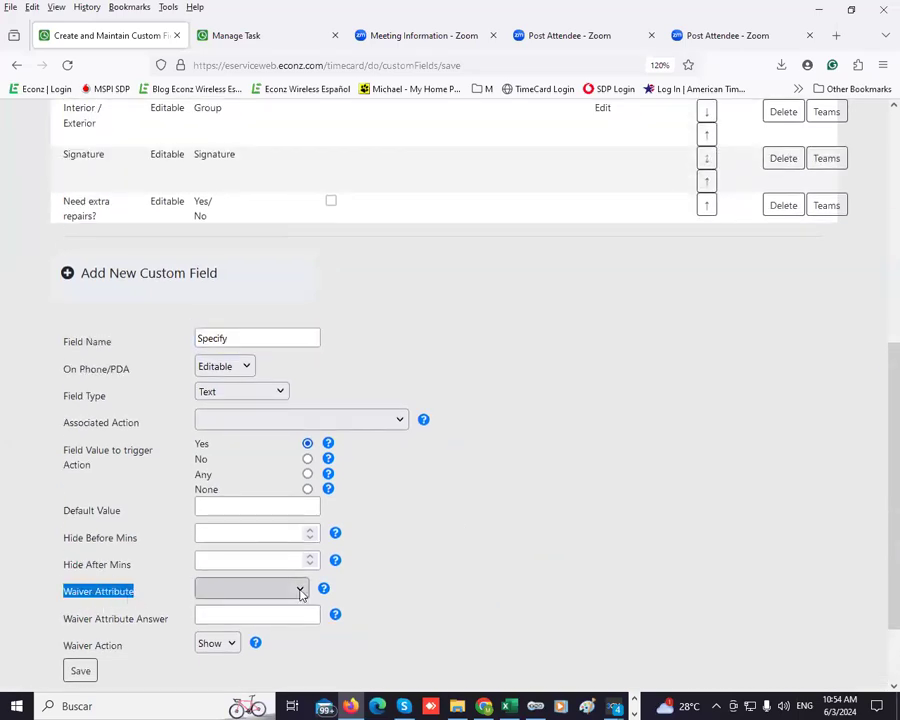
pyautogui.click(300, 589)
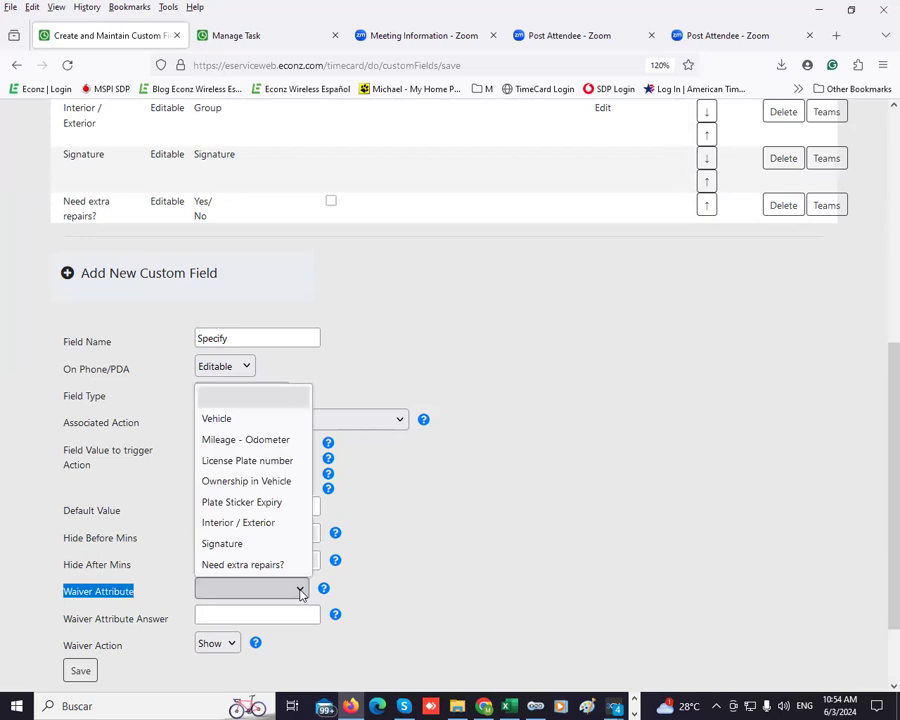
pyautogui.click(248, 565)
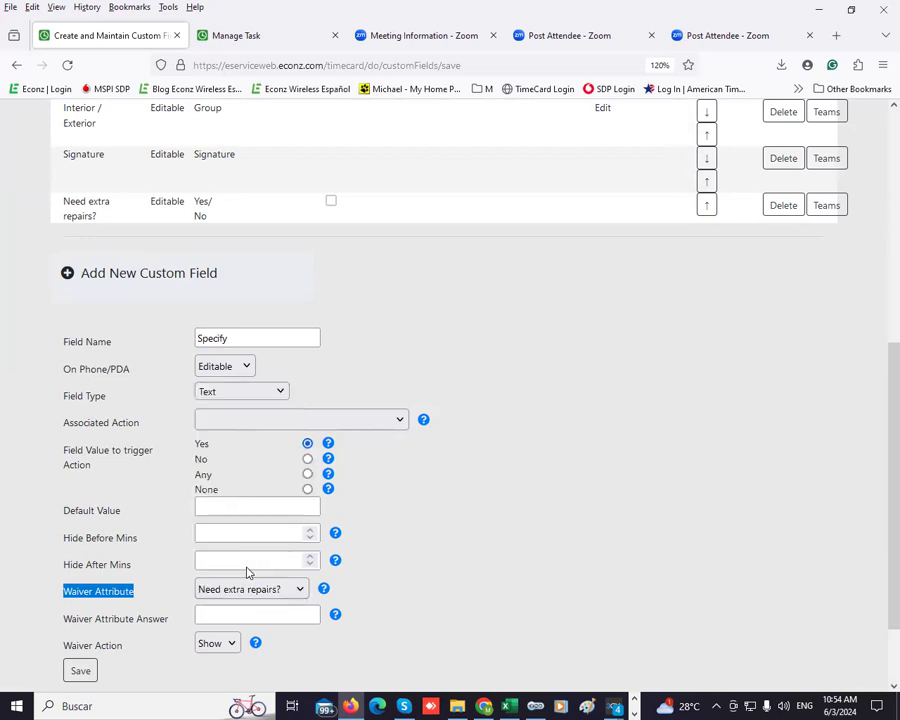
pyautogui.moveTo(56, 626); pyautogui.dragTo(215, 617)
pyautogui.click(215, 617)
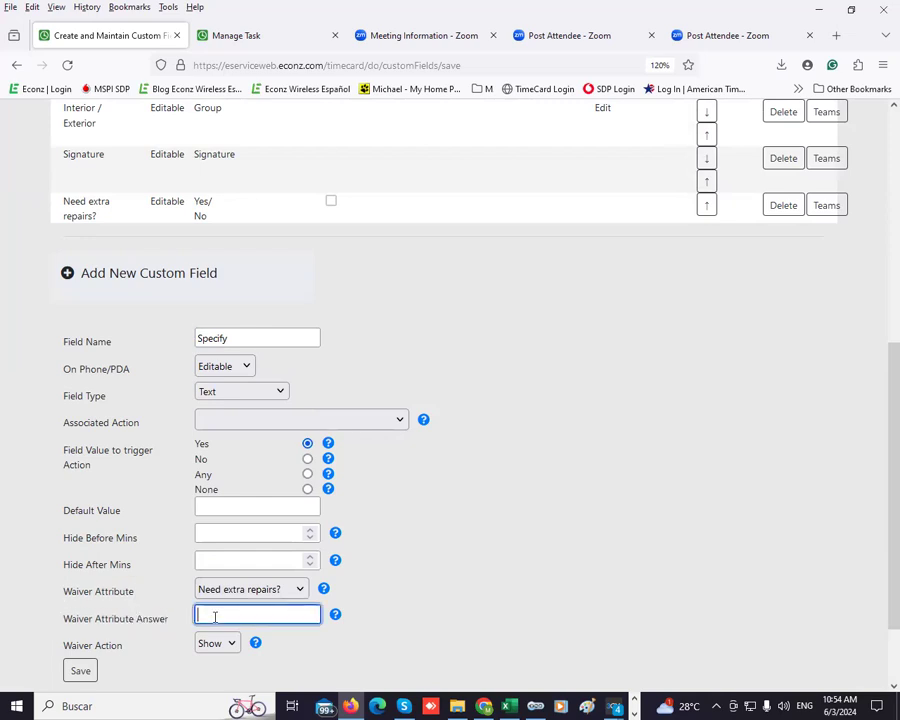
pyautogui.write('Yes')
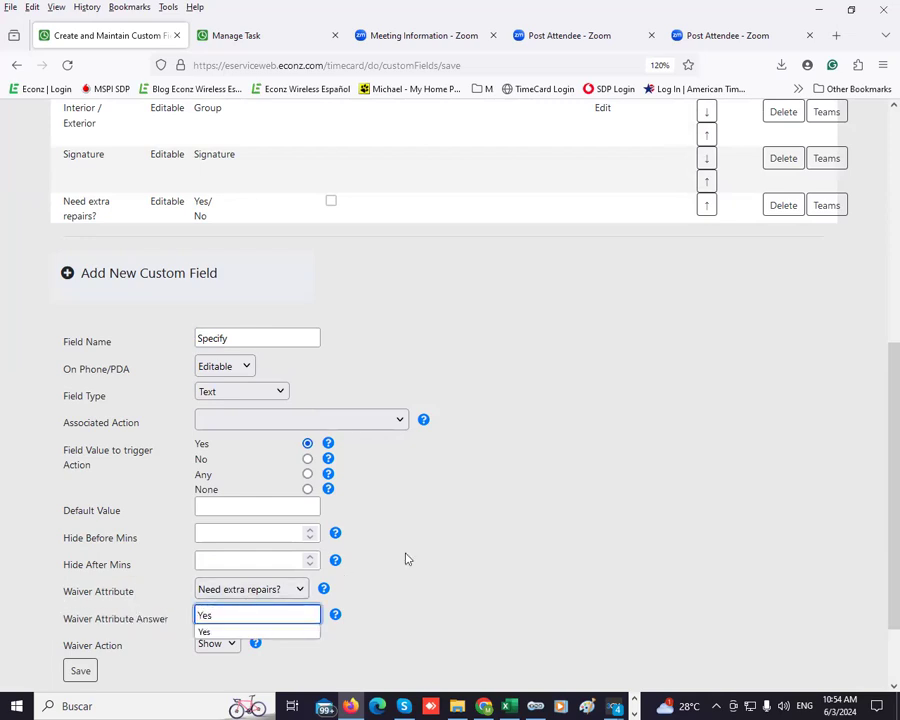
# - Save the new Specify field with its waiver action left at Show
pyautogui.click(474, 516)
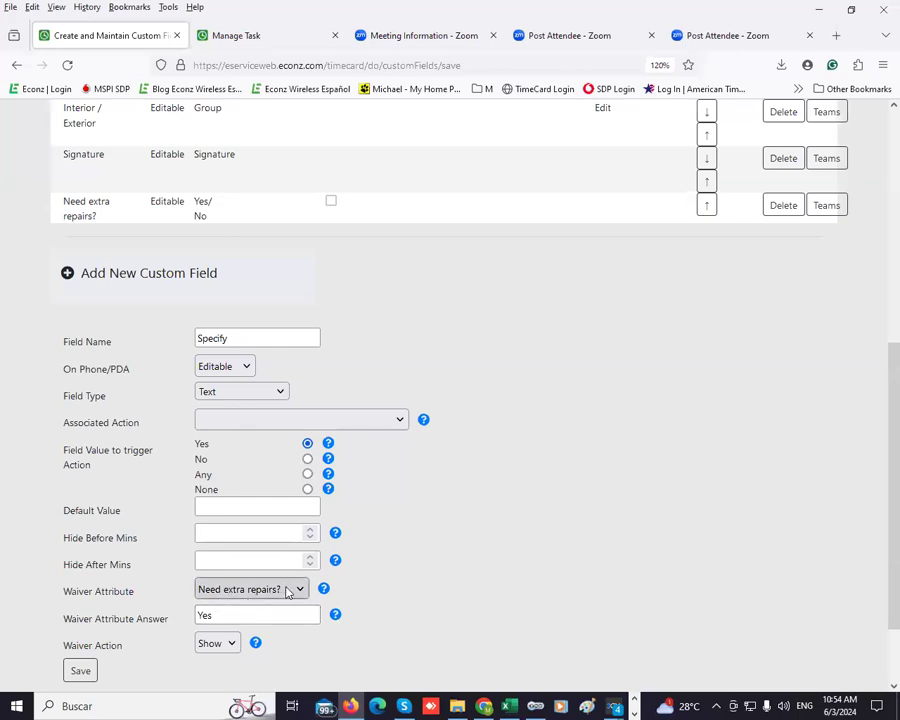
pyautogui.click(220, 615)
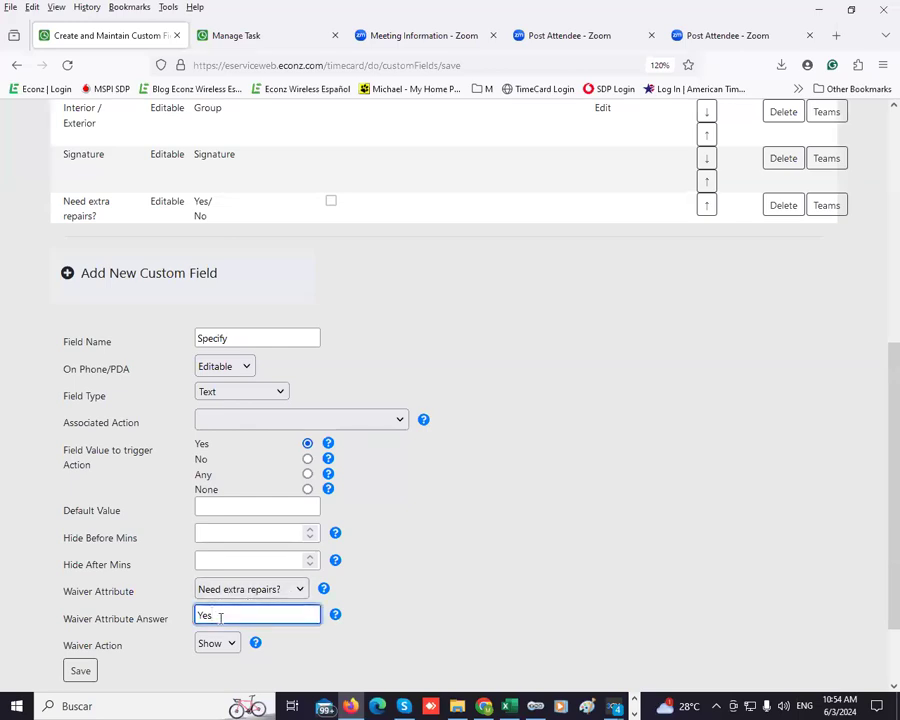
pyautogui.click(290, 334)
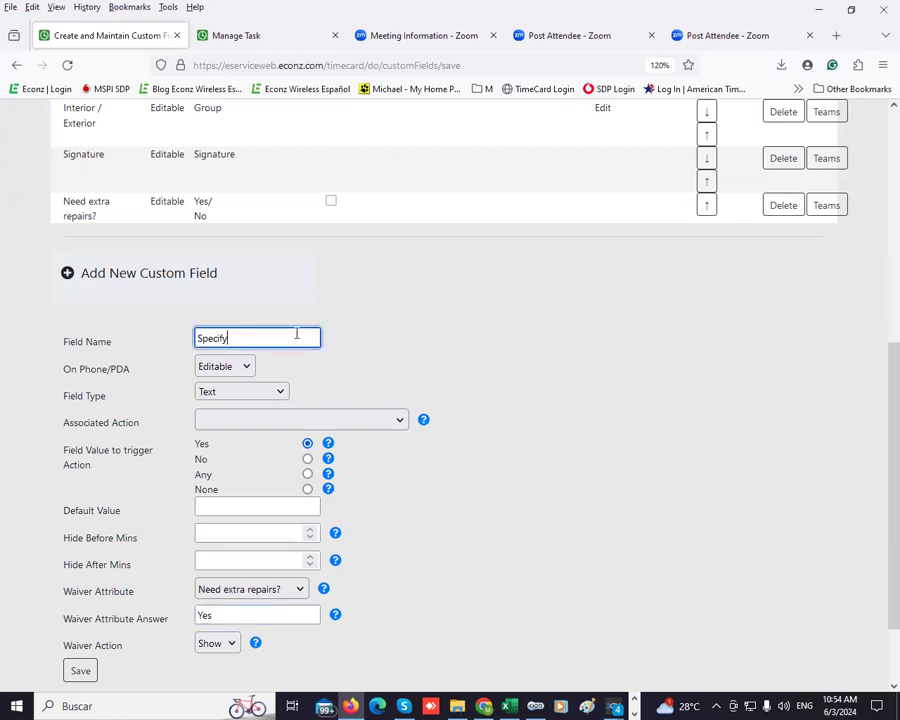
pyautogui.click(80, 669)
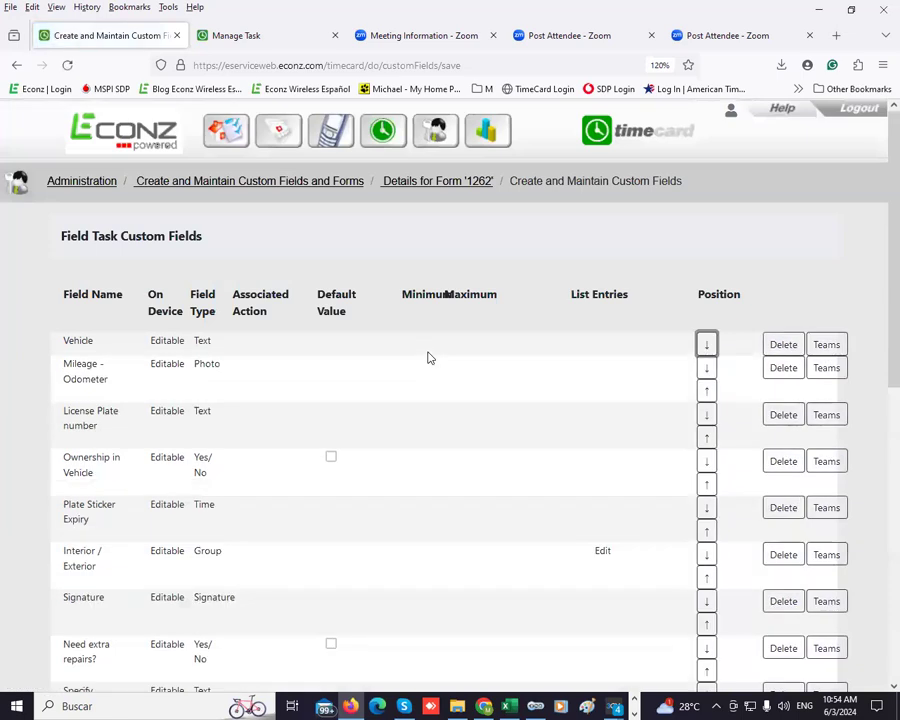
# - Look through the teams that can be assigned to the Vehicle field, and return to the form's field list without assigning any
pyautogui.scroll(-3, 428, 357)
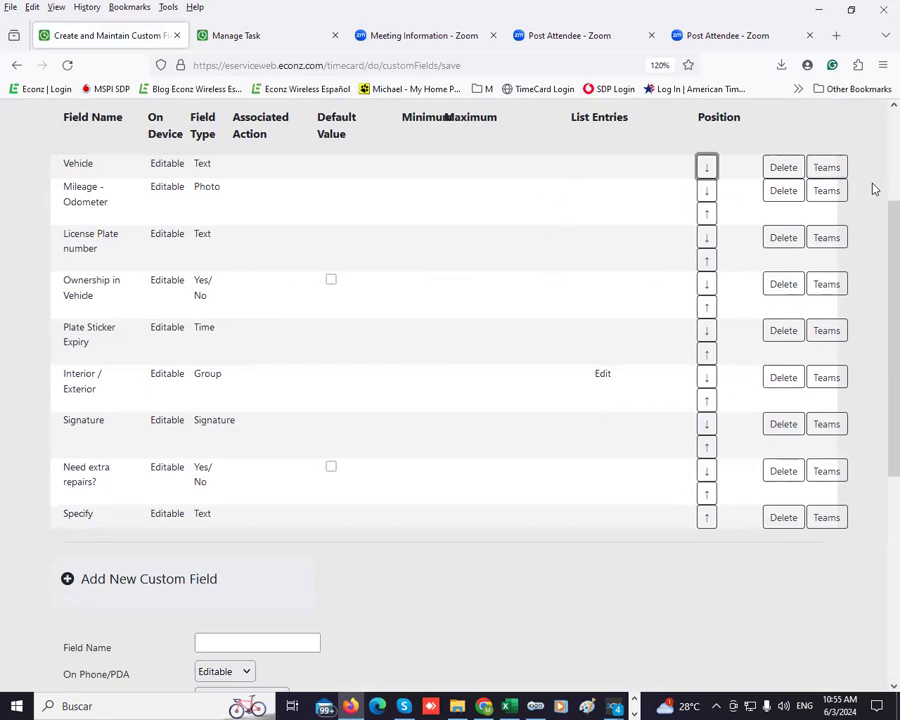
pyautogui.click(827, 171)
pyautogui.scroll(-4, 149, 291)
pyautogui.scroll(-5, 150, 290)
pyautogui.scroll(6, 150, 290)
pyautogui.click(16, 65)
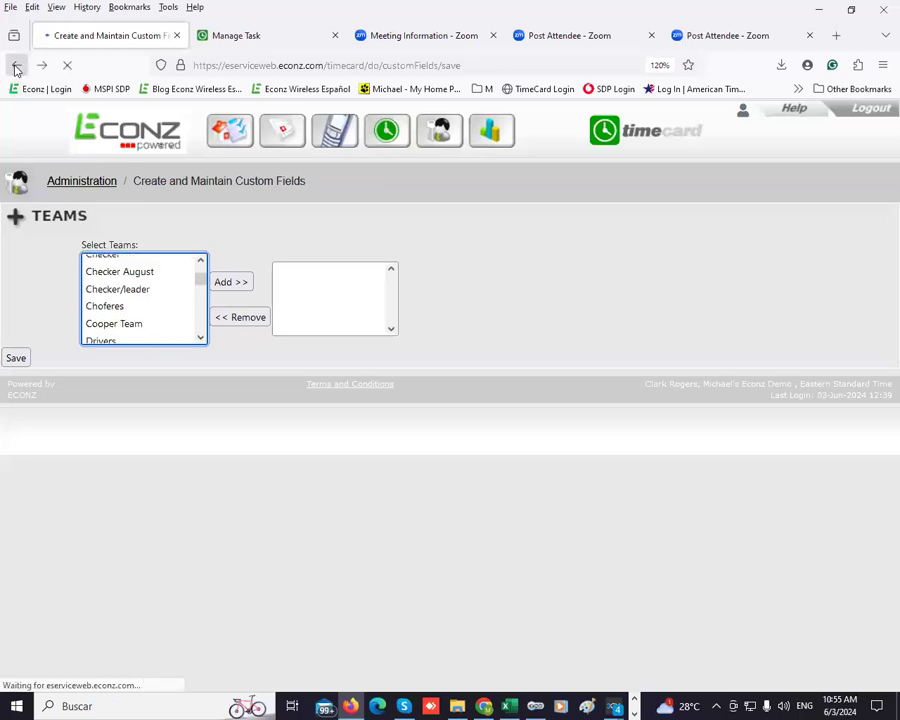
# - Review the form's field list, return to the details of the Weekly Vehicle Inspection form, and save the form
pyautogui.scroll(3, 446, 297)
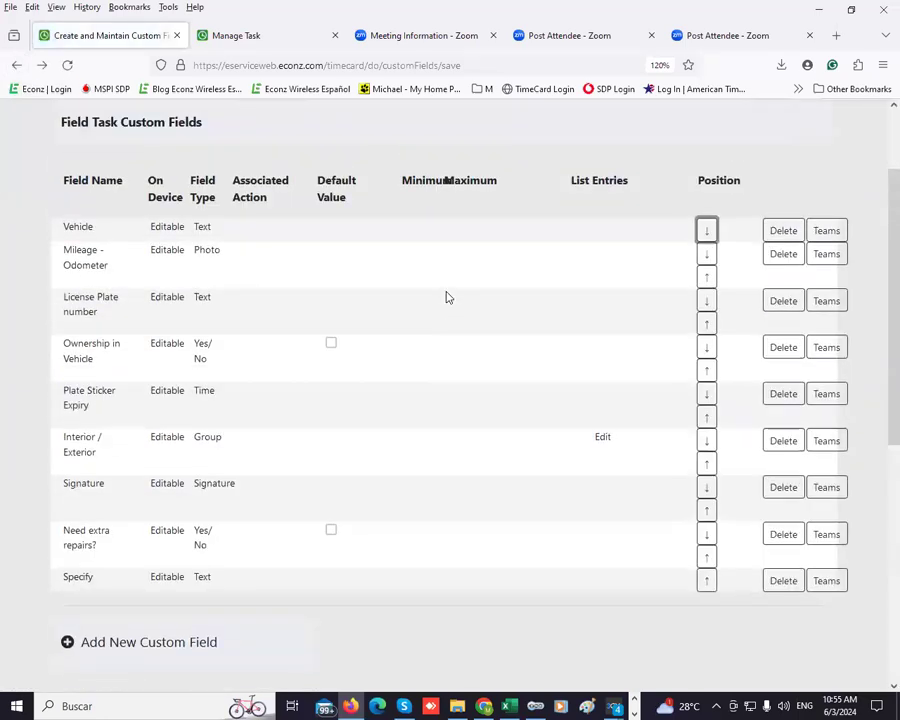
pyautogui.scroll(-3, 446, 291)
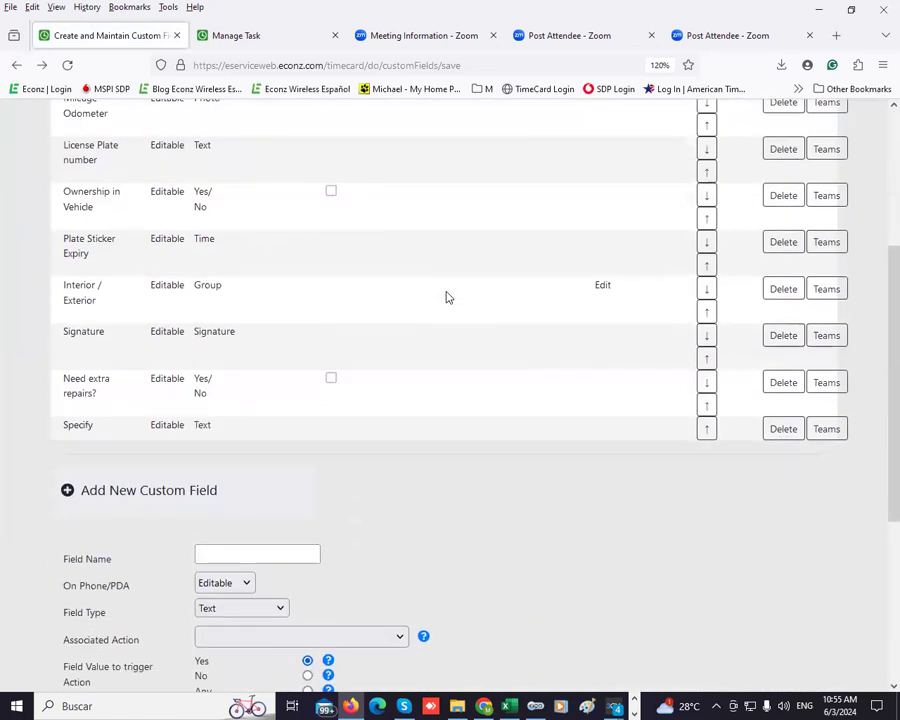
pyautogui.scroll(2, 443, 285)
pyautogui.scroll(2, 438, 197)
pyautogui.click(442, 184)
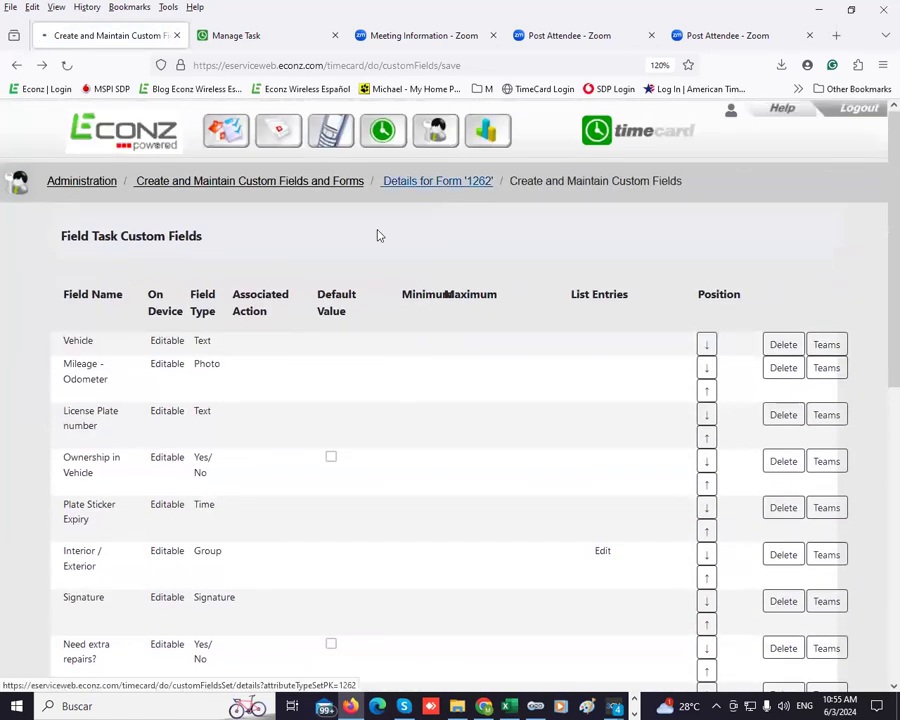
pyautogui.scroll(-6, 151, 450)
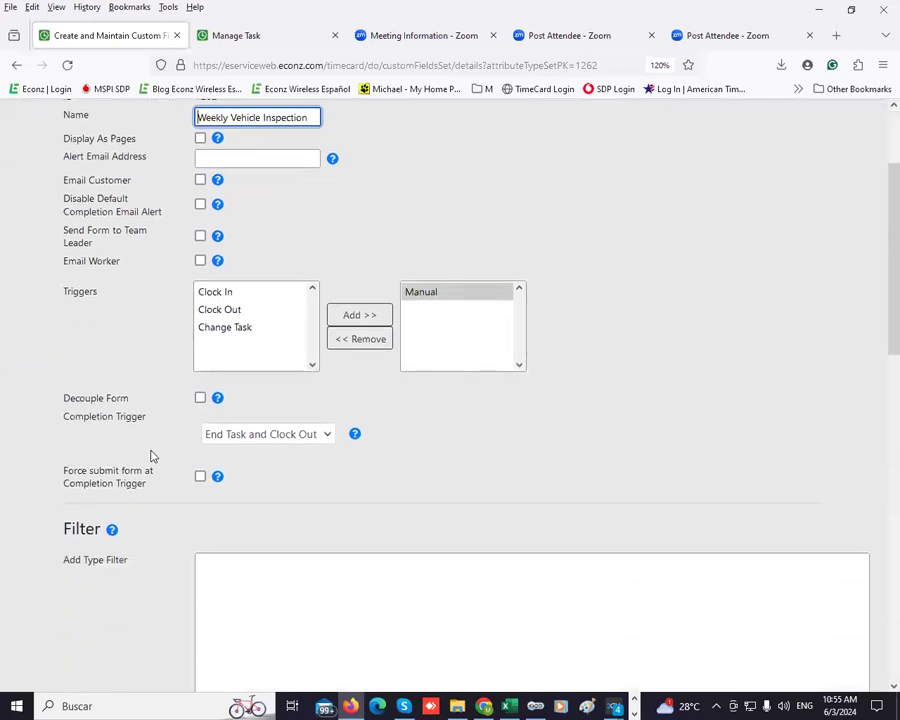
pyautogui.scroll(-5, 139, 475)
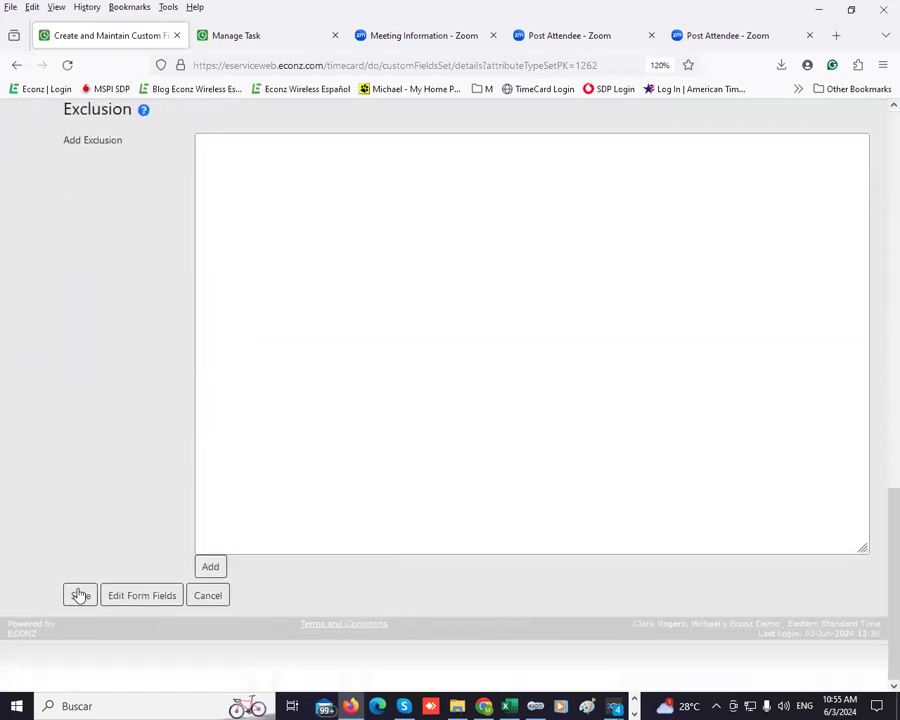
pyautogui.click(80, 596)
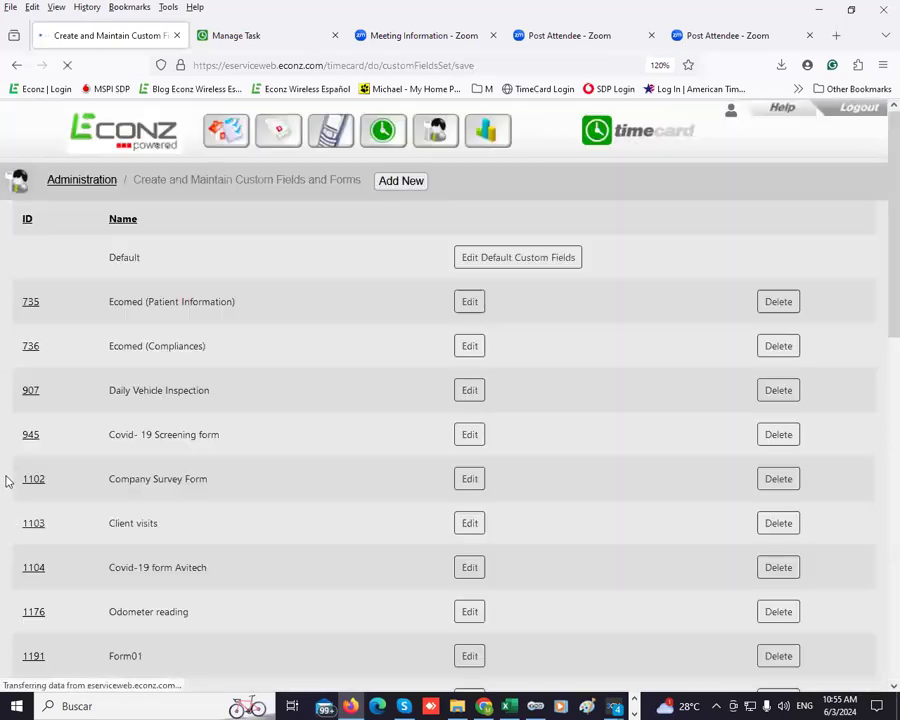
pyautogui.scroll(-8, 214, 456)
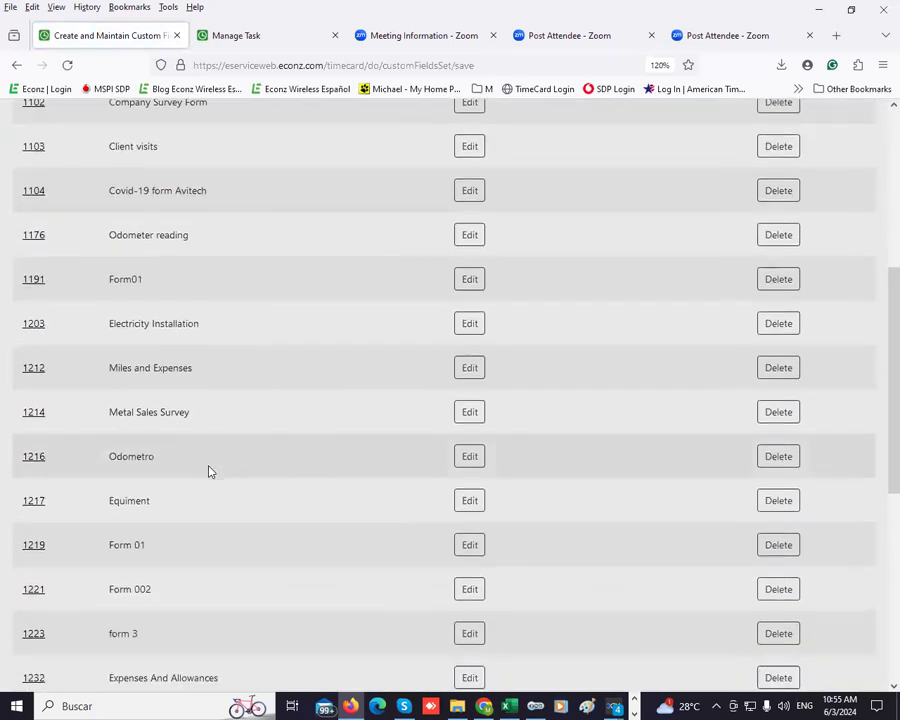